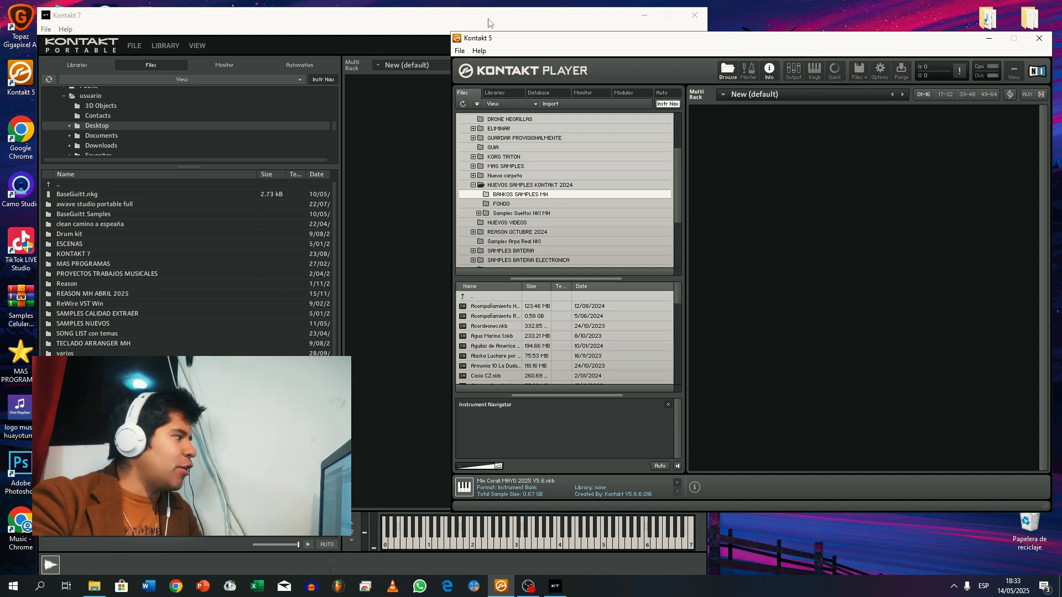
- Open and dismiss the about screens of Kontakt 7 and Kontakt 5 to check each program's version
left_click(348, 18)
left_click(696, 46)
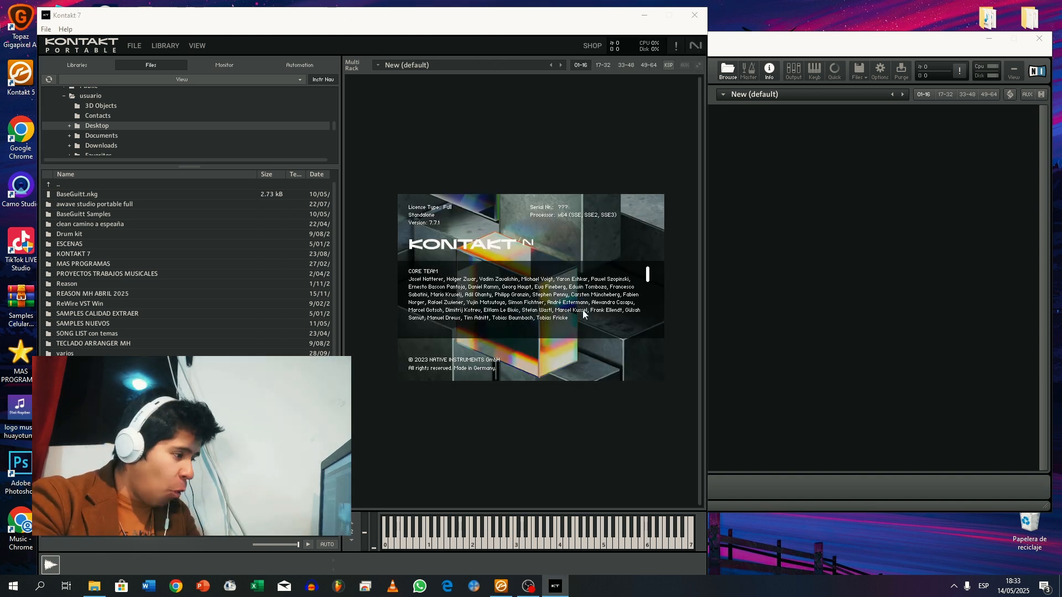
left_click(555, 327)
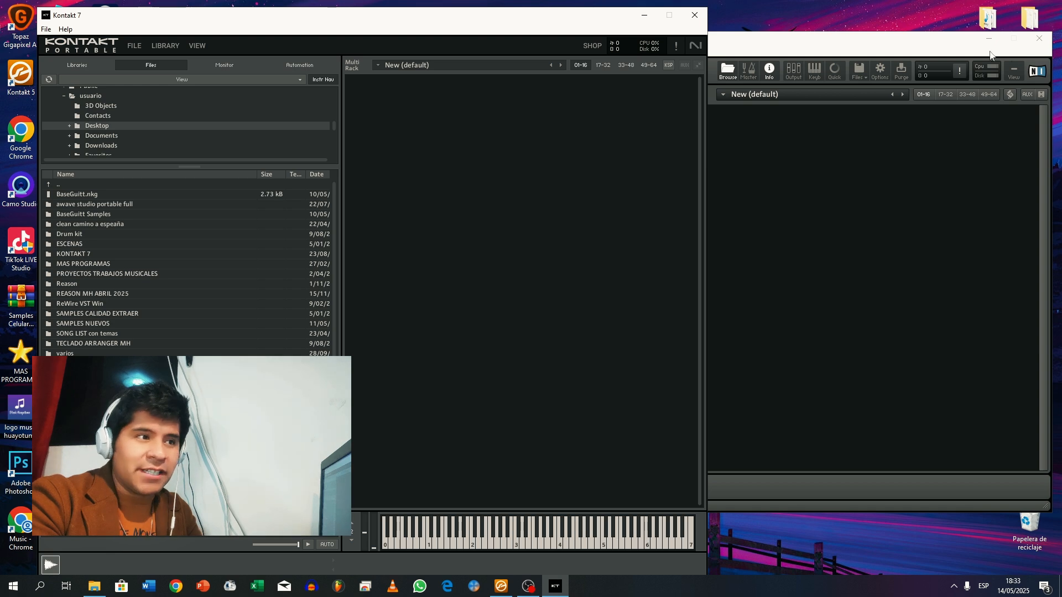
left_click(1037, 70)
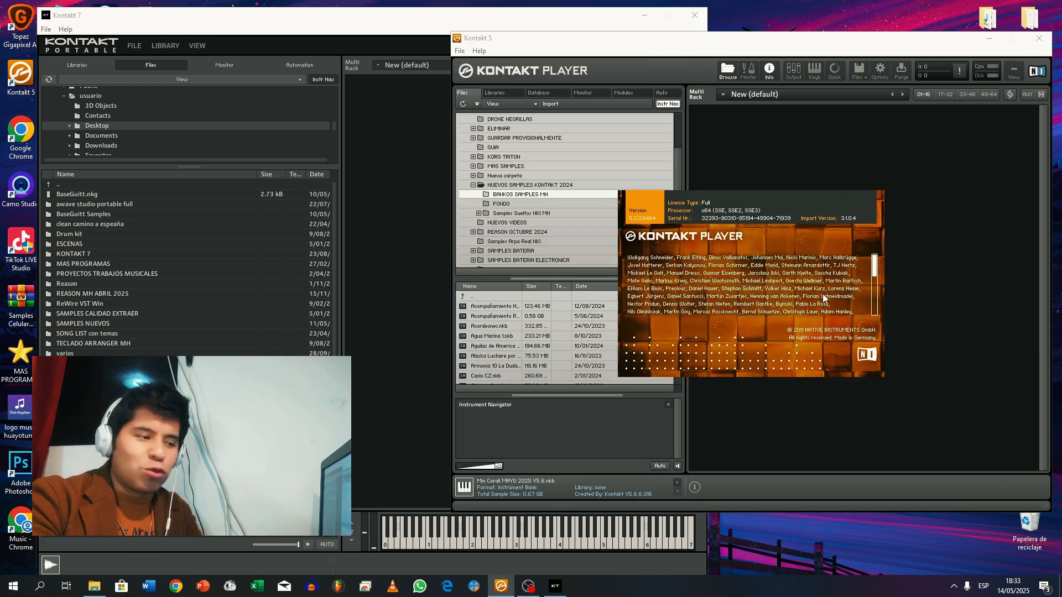
left_click(805, 274)
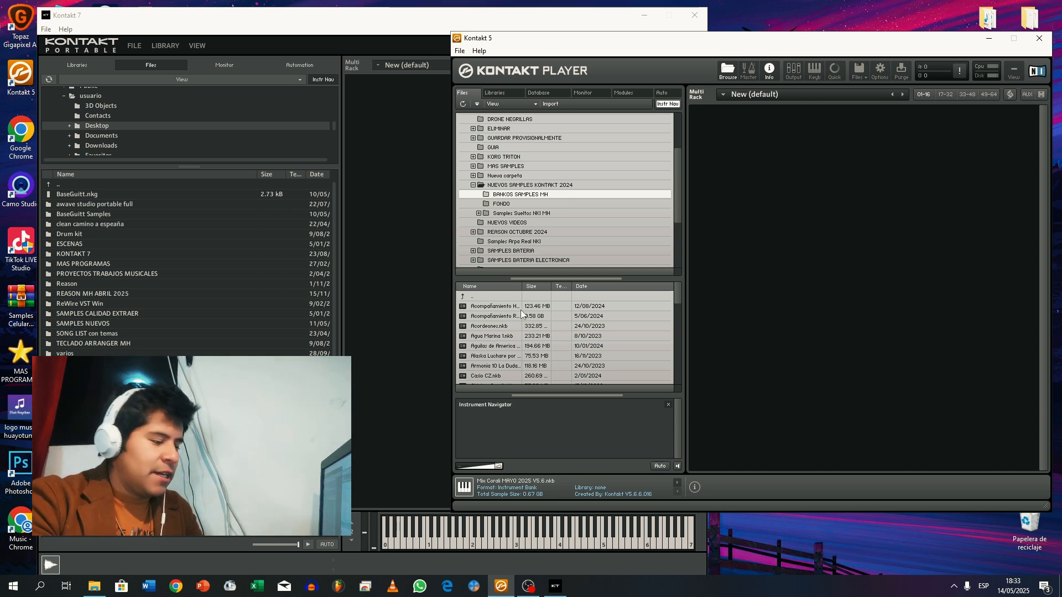
- Switch to File Explorer and look through the NKI files in Samples Sueltos NKI MH > Samples A
left_click(98, 590)
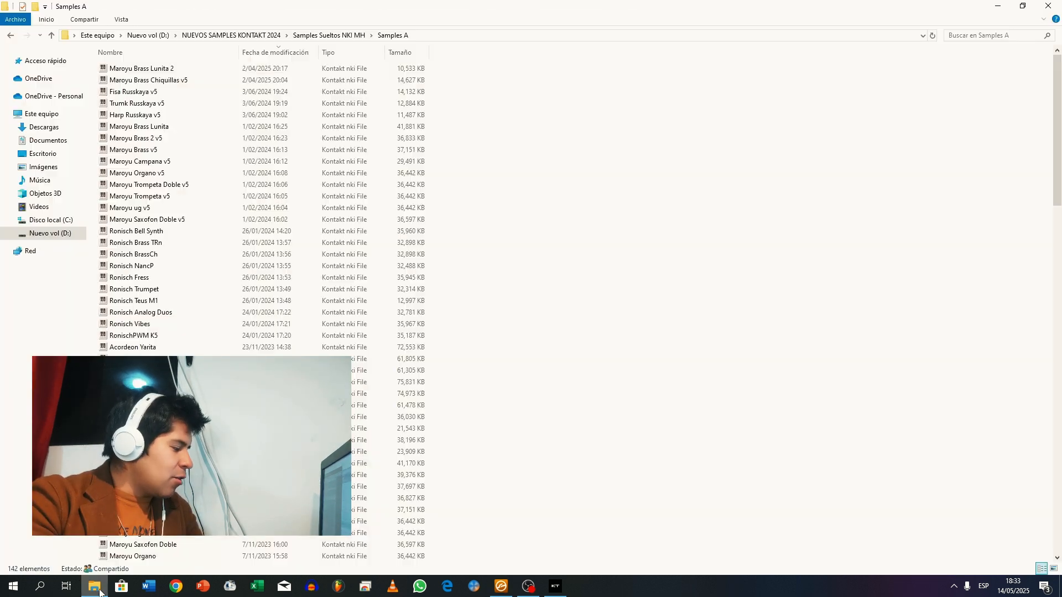
left_click(236, 35)
left_click(51, 36)
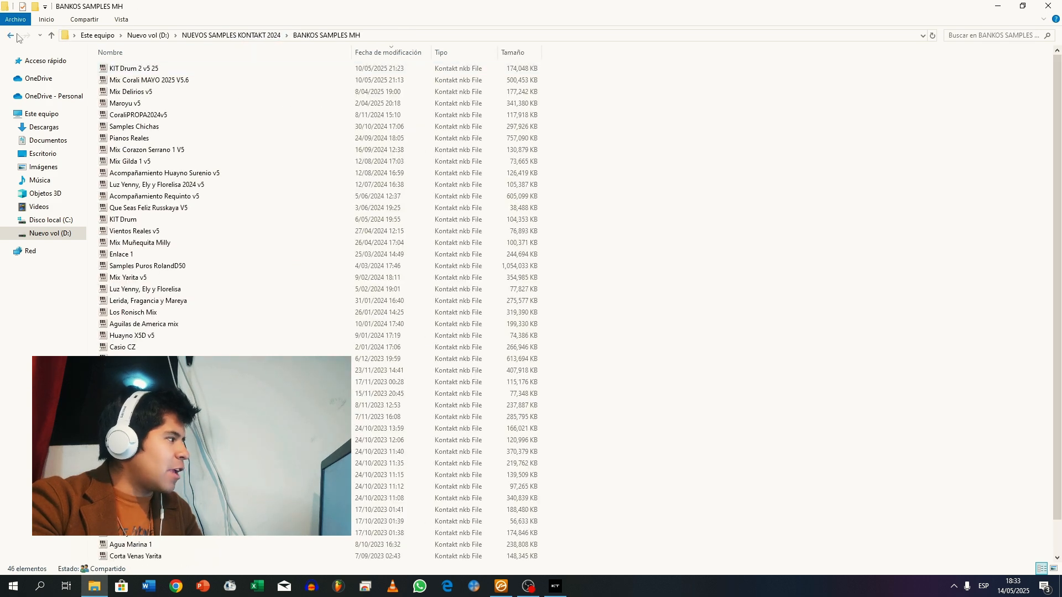
double_click(156, 91)
double_click(129, 68)
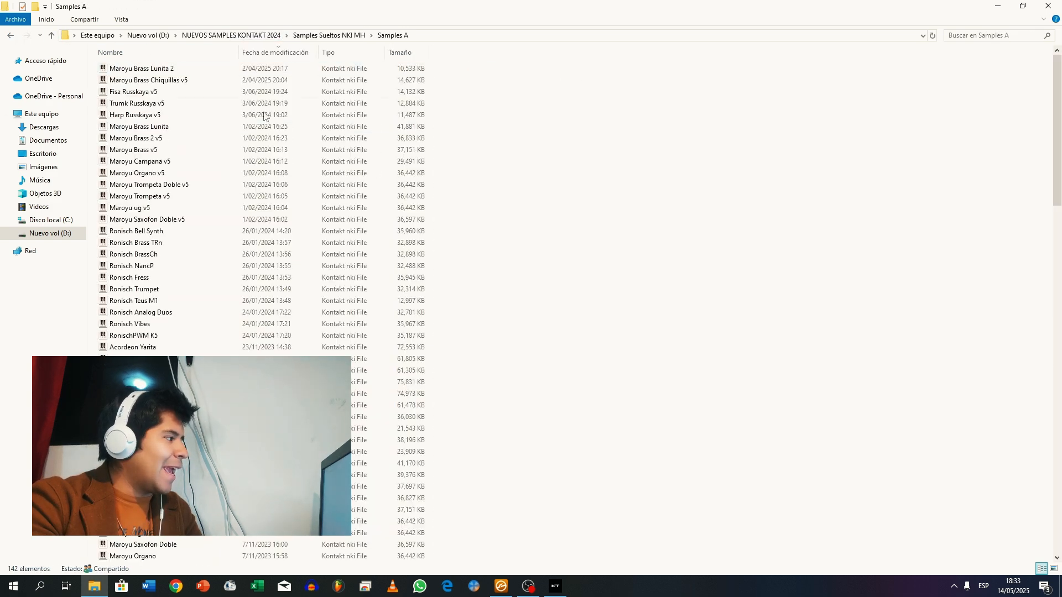
scroll(468, 227, "down", 17)
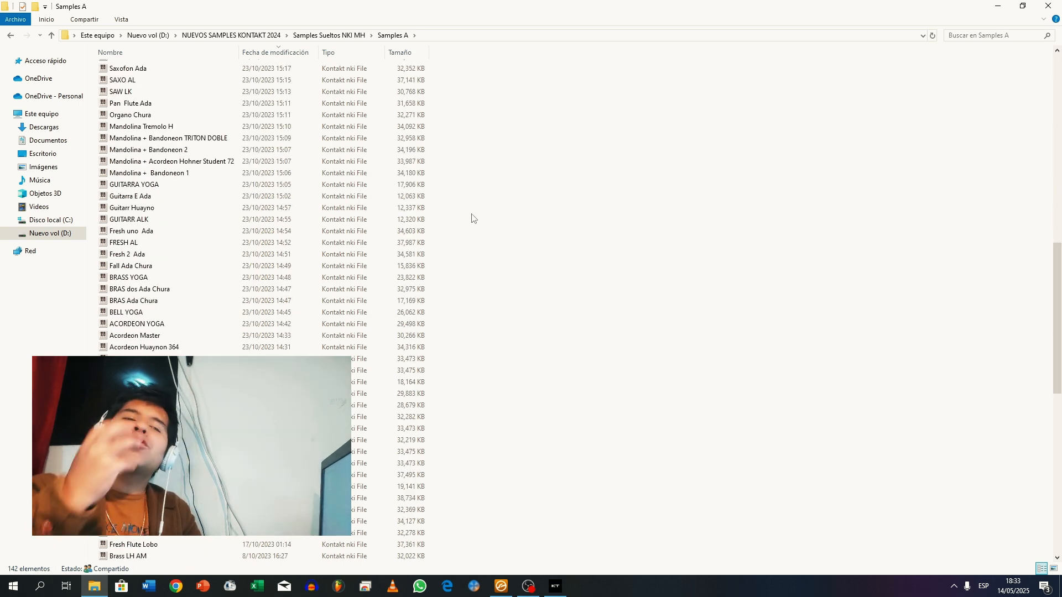
left_click(495, 585)
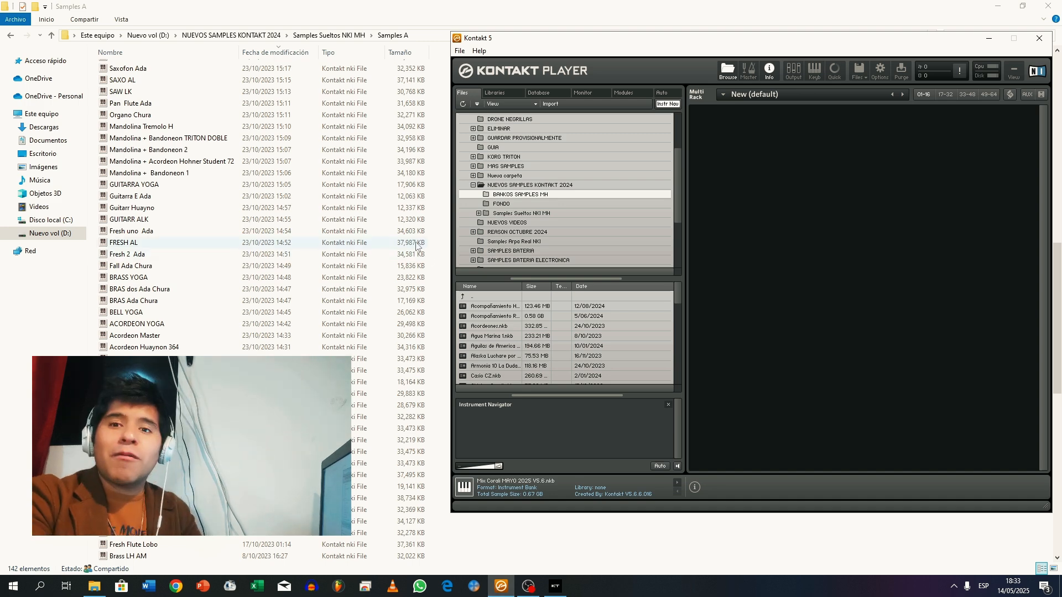
left_click(483, 6)
scroll(374, 408, "down", 2)
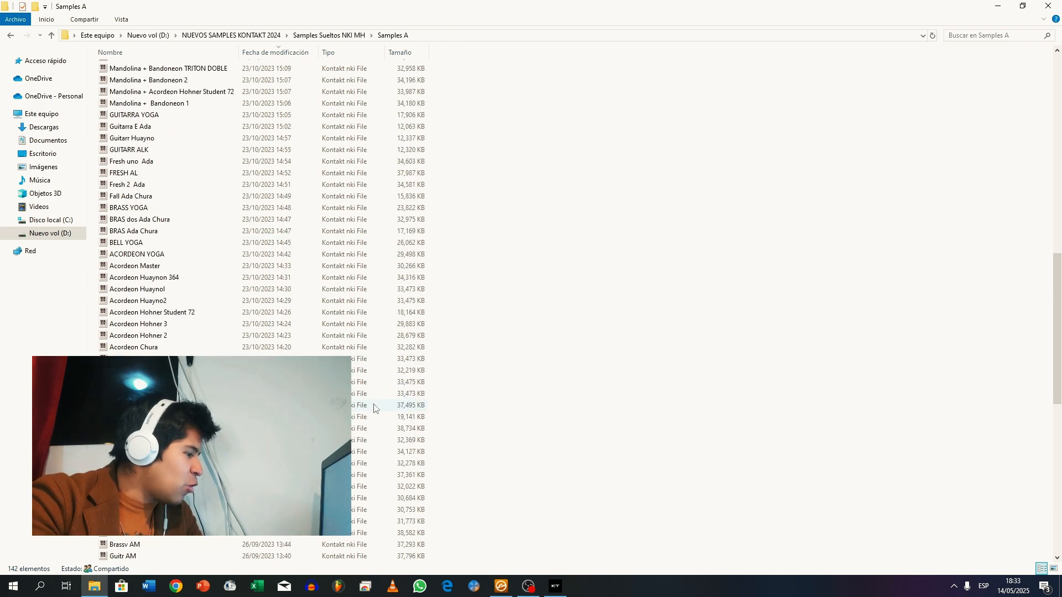
- Copy BRASS YOGA, BRAS dos Ada Chura and BRAS Ada Chura from the Samples A folder onto the desktop
scroll(374, 408, "up", 4)
left_click(131, 348)
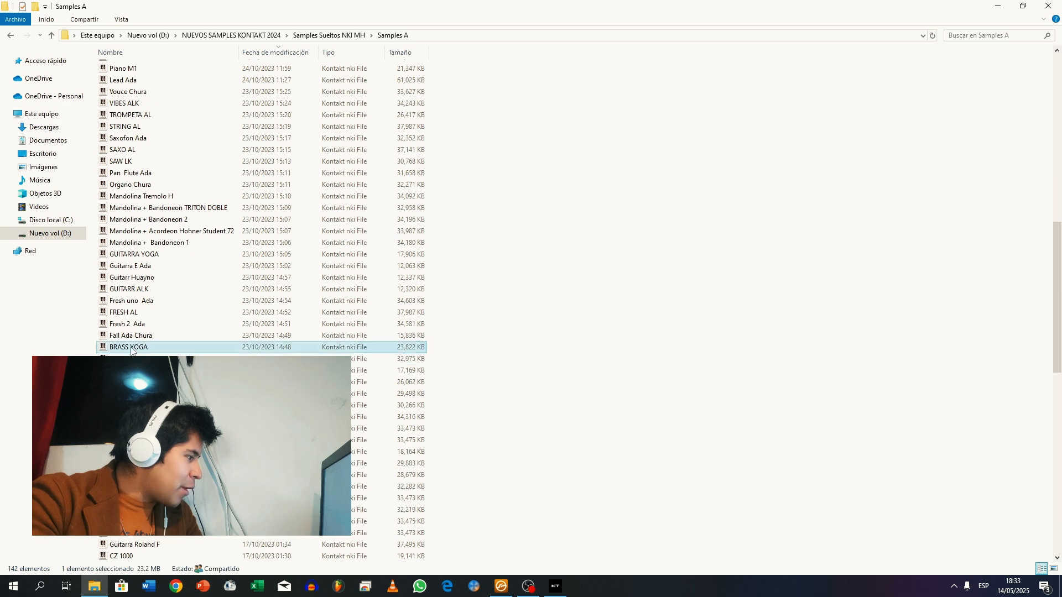
left_click(131, 359)
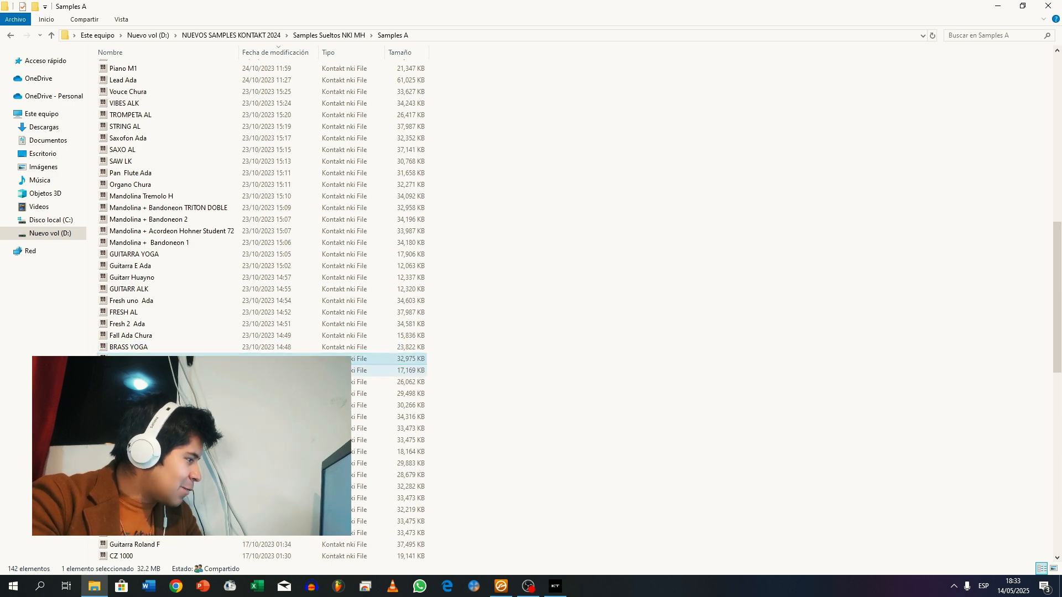
left_click_drag(455, 372, 248, 349)
right_click(247, 349)
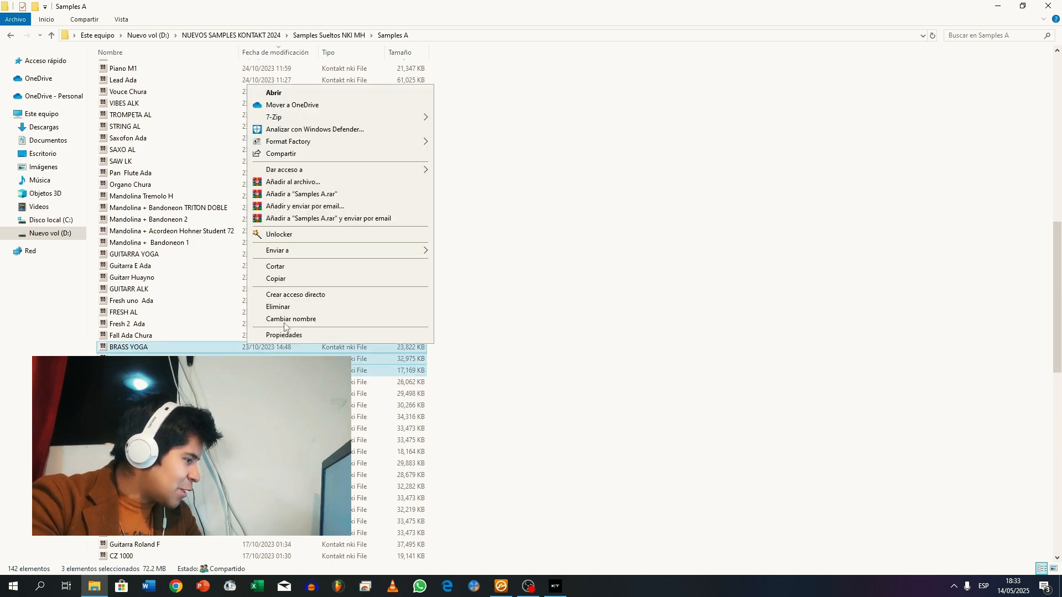
left_click(283, 278)
key("super+d")
right_click(455, 224)
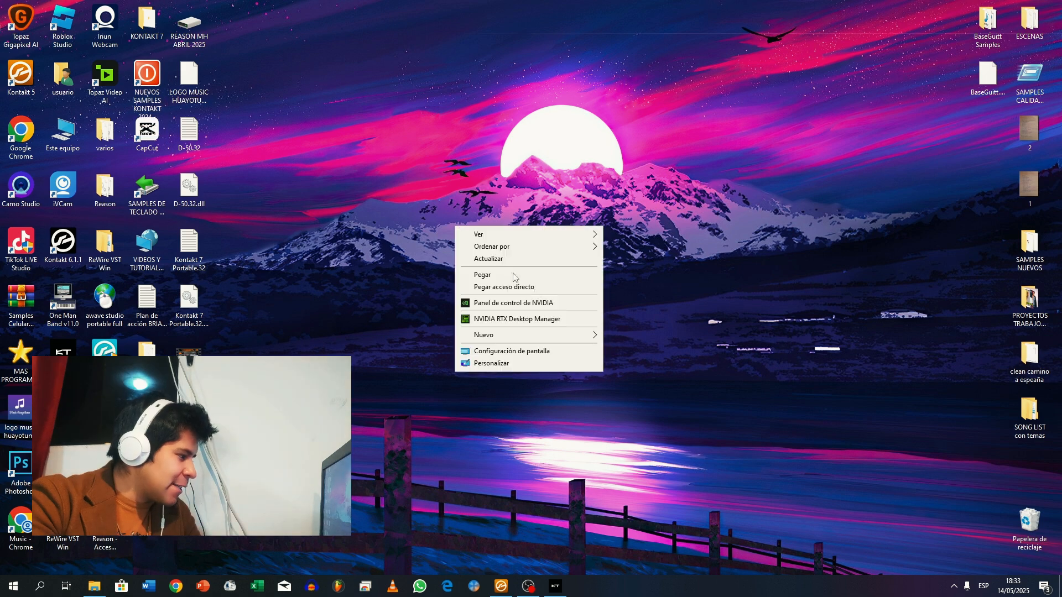
left_click(530, 273)
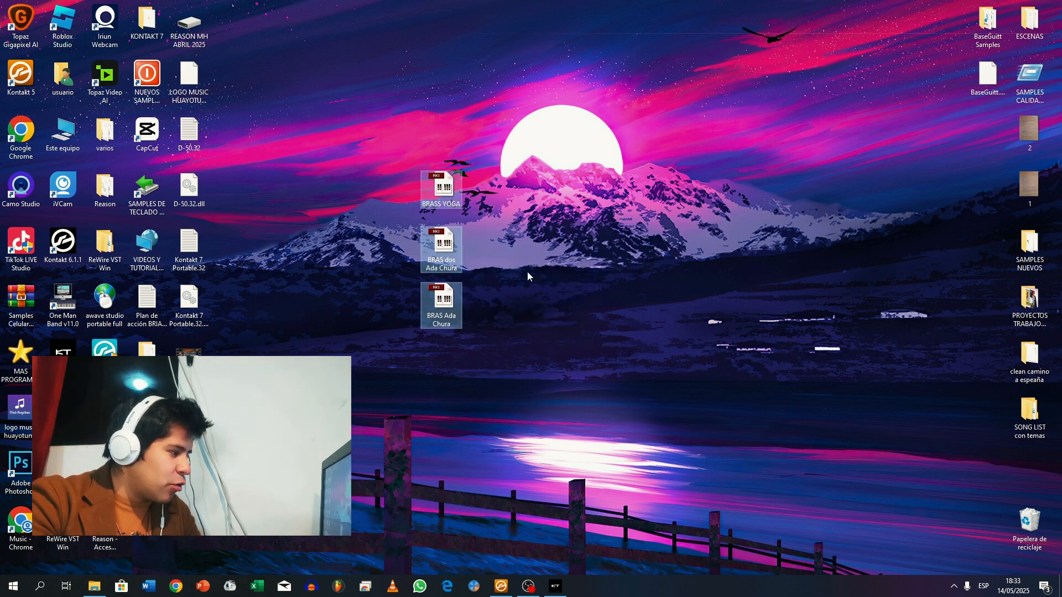
- Switch to Kontakt 7, refresh the Desktop file list, load BRAS Ada Chura.nki into the rack and remove it again
left_click(556, 585)
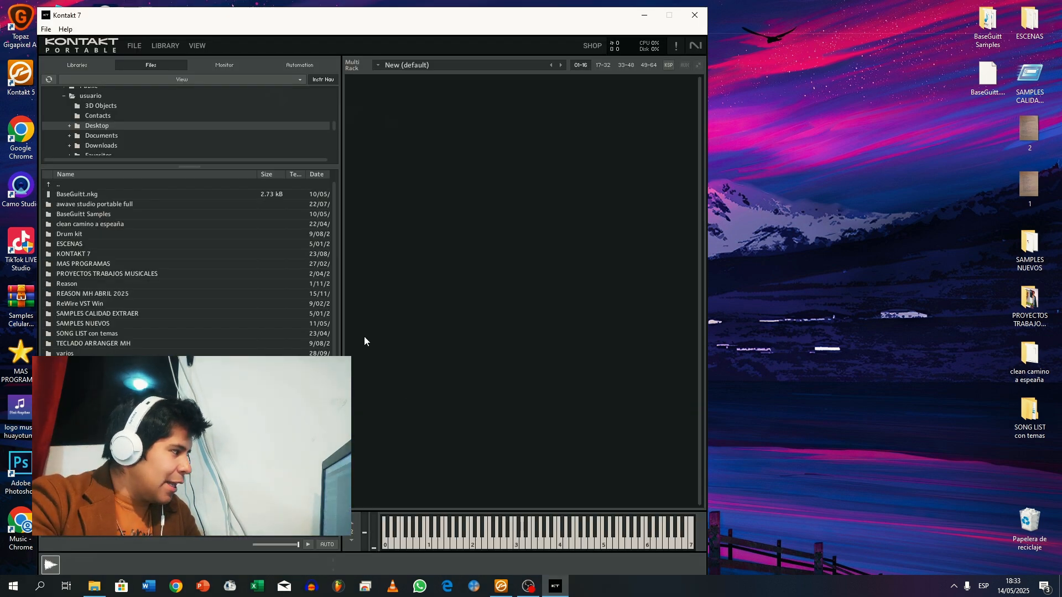
left_click(49, 81)
left_click_drag(92, 204, 483, 233)
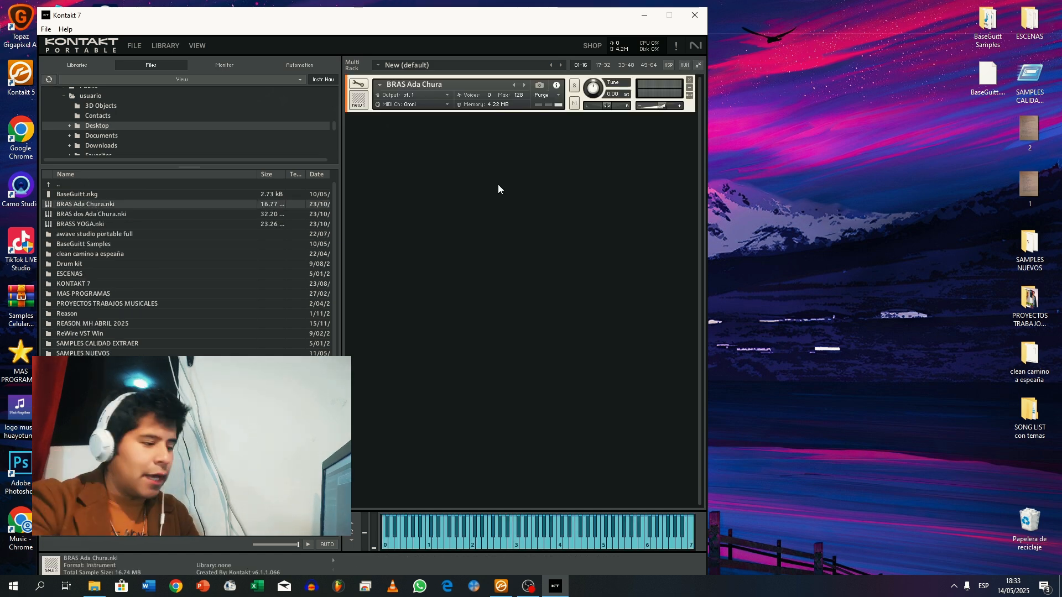
left_click(690, 81)
- Switch to Kontakt 5 and check its version and licence details on the about screen
left_click(501, 586)
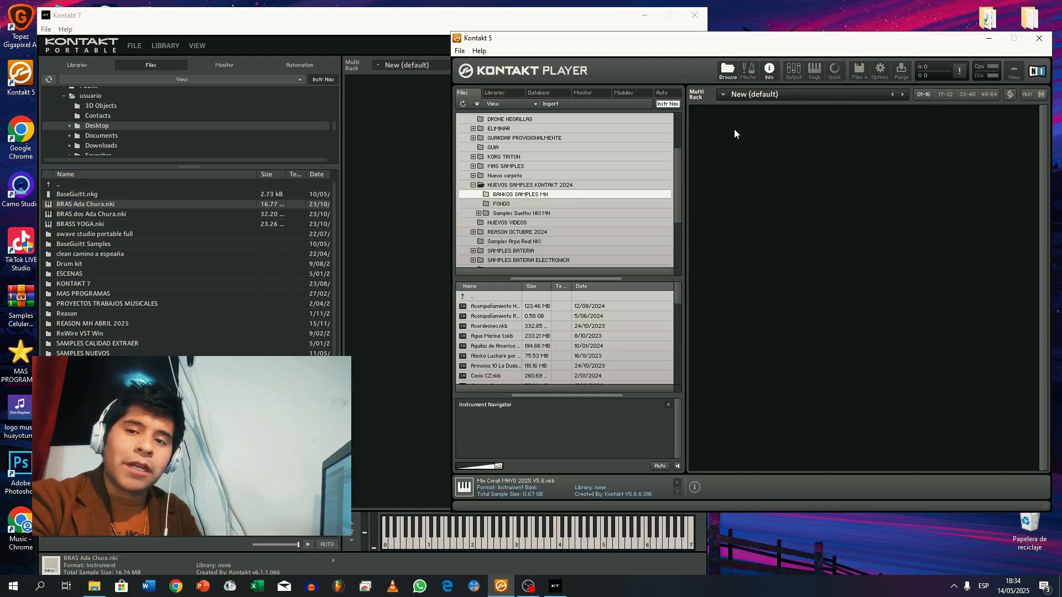
left_click(1040, 72)
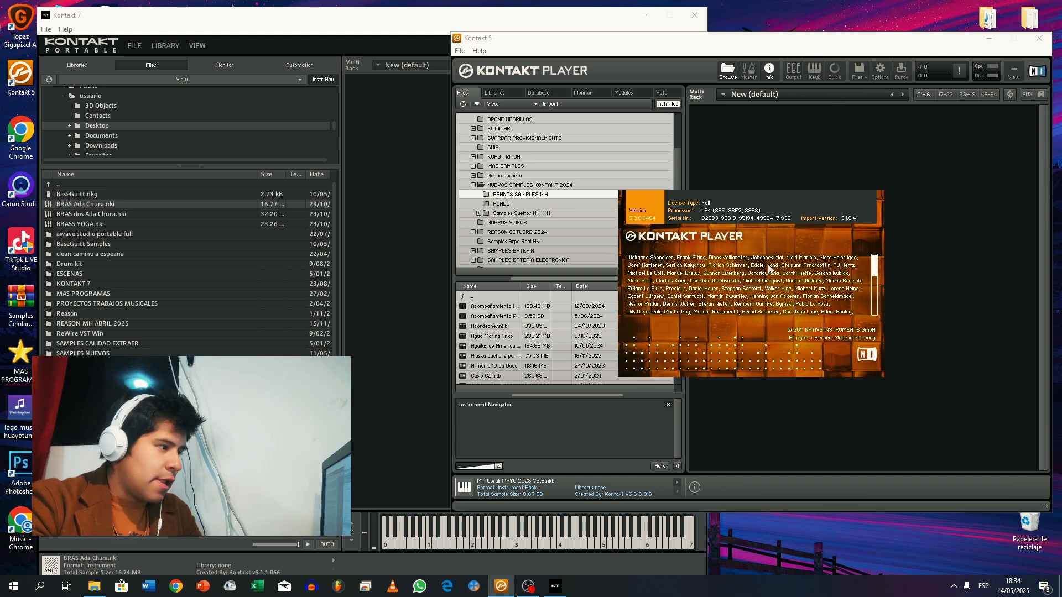
left_click(819, 220)
- Try to load BRAS Ada Chura.nki, BRAS dos Ada Chura.nki and BRASS YOGA.nki from the Desktop folder into Kontakt 5
scroll(524, 145, "up", 3)
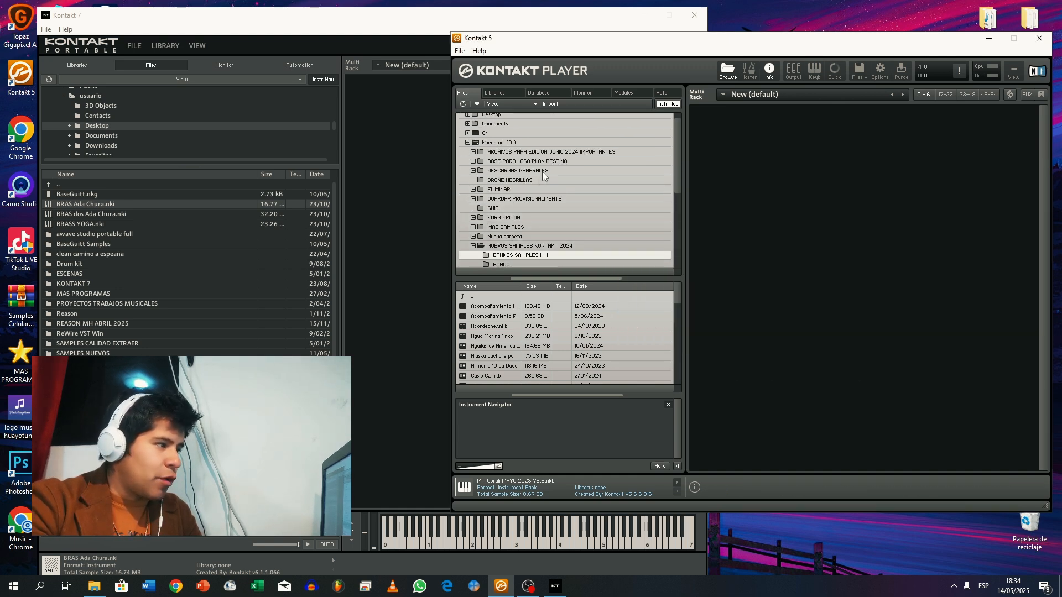
left_click(481, 126)
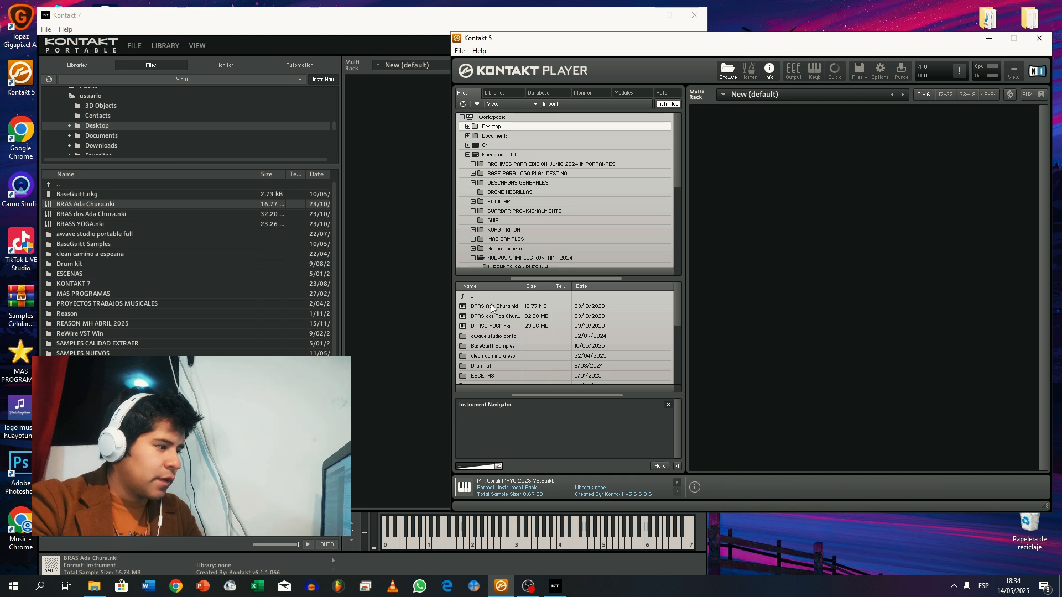
left_click_drag(494, 307, 880, 305)
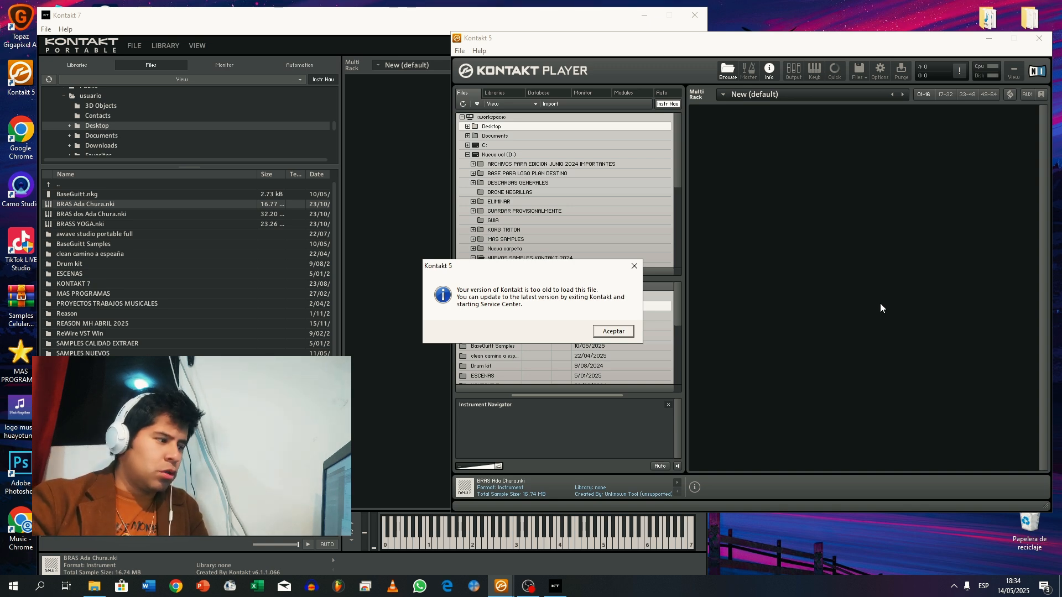
left_click(634, 266)
double_click(494, 317)
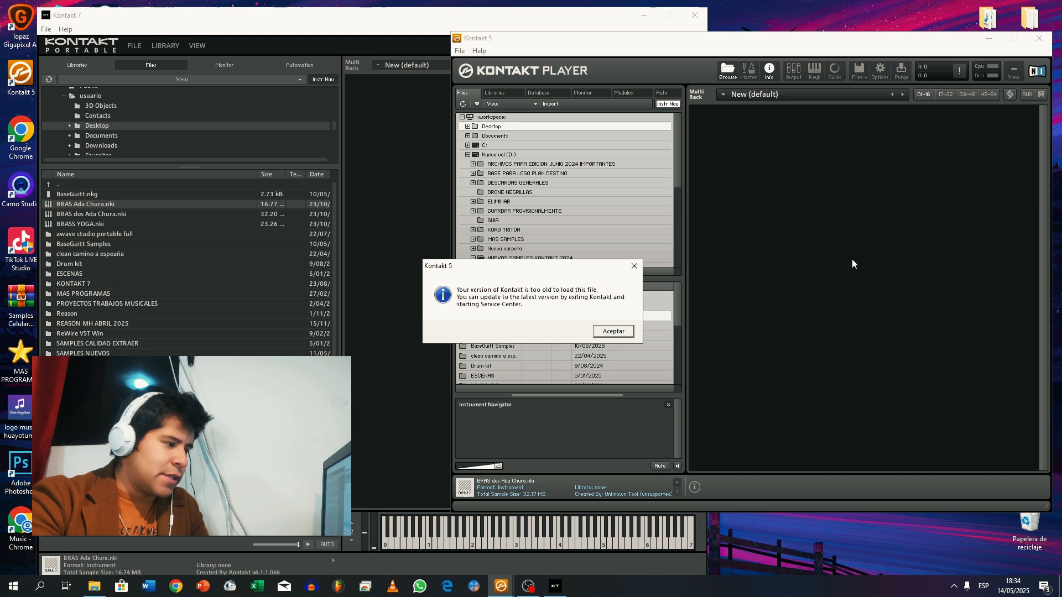
left_click(634, 267)
left_click_drag(488, 327, 856, 291)
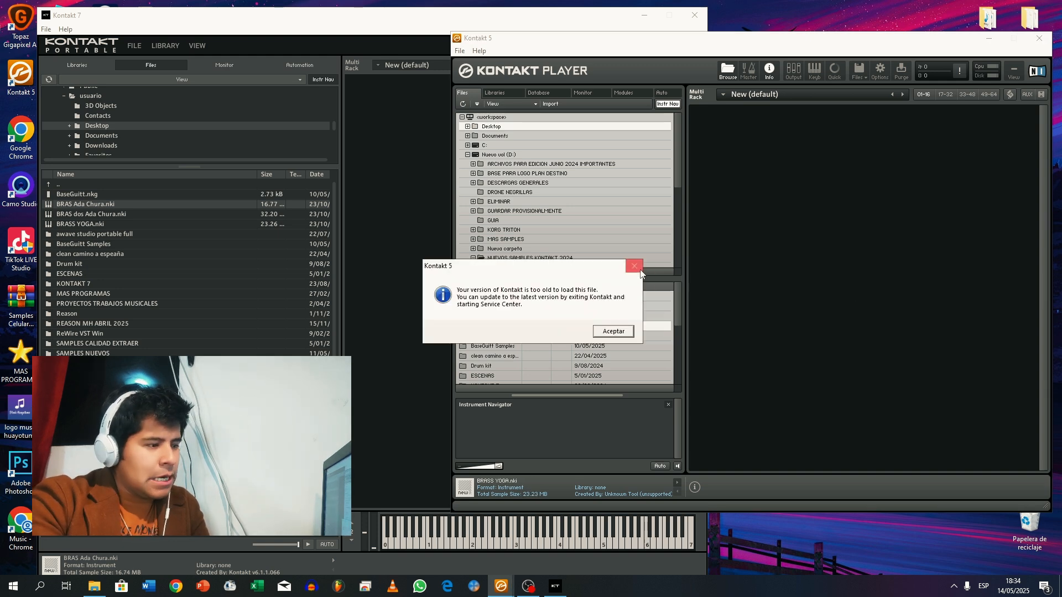
left_click(636, 268)
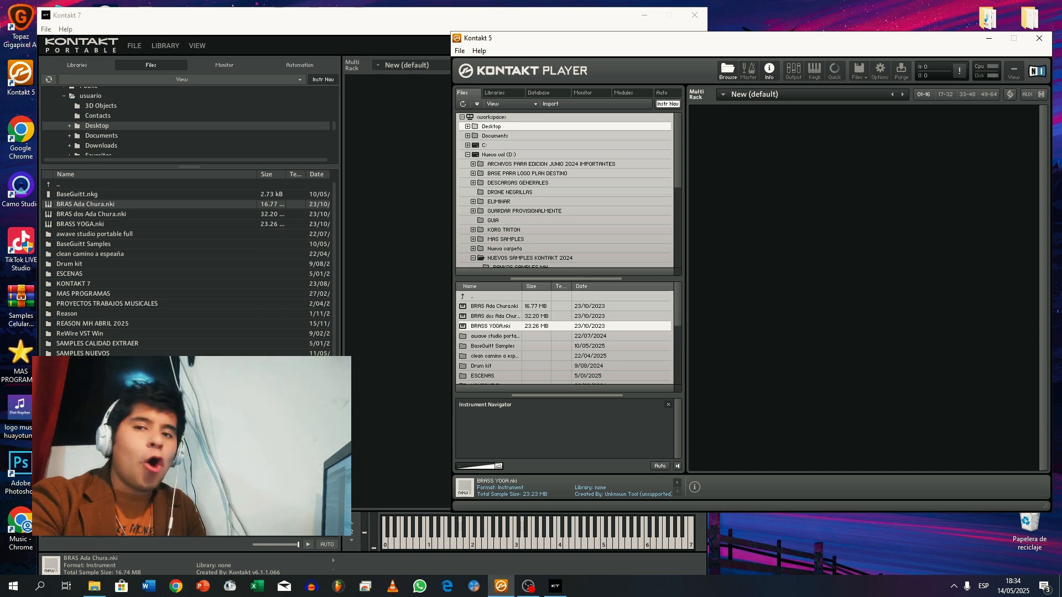
- Search Windows for the ConvertWithMoss application and launch it
left_click(37, 588)
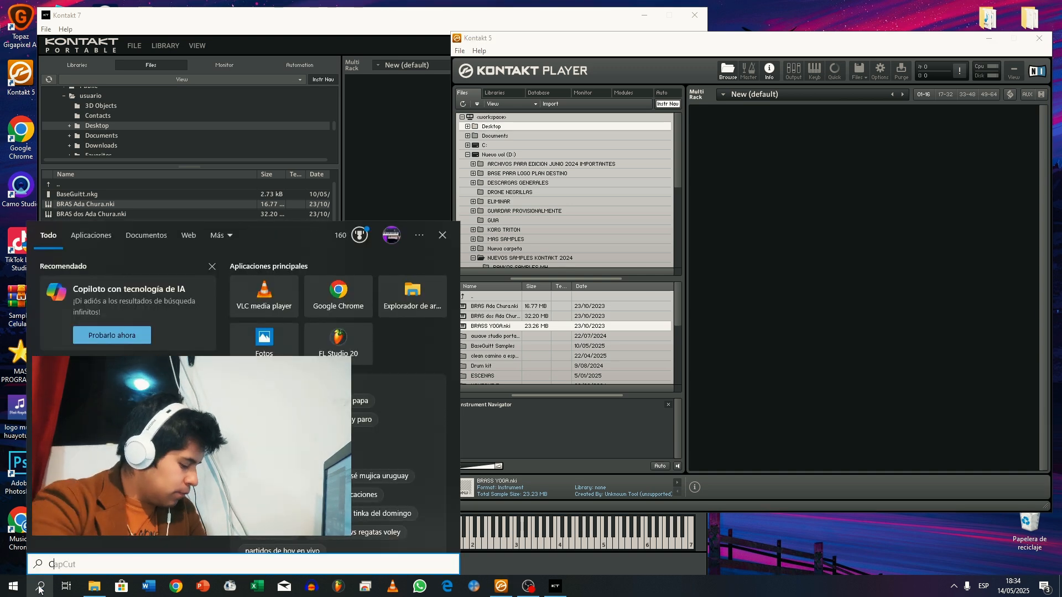
type("CO")
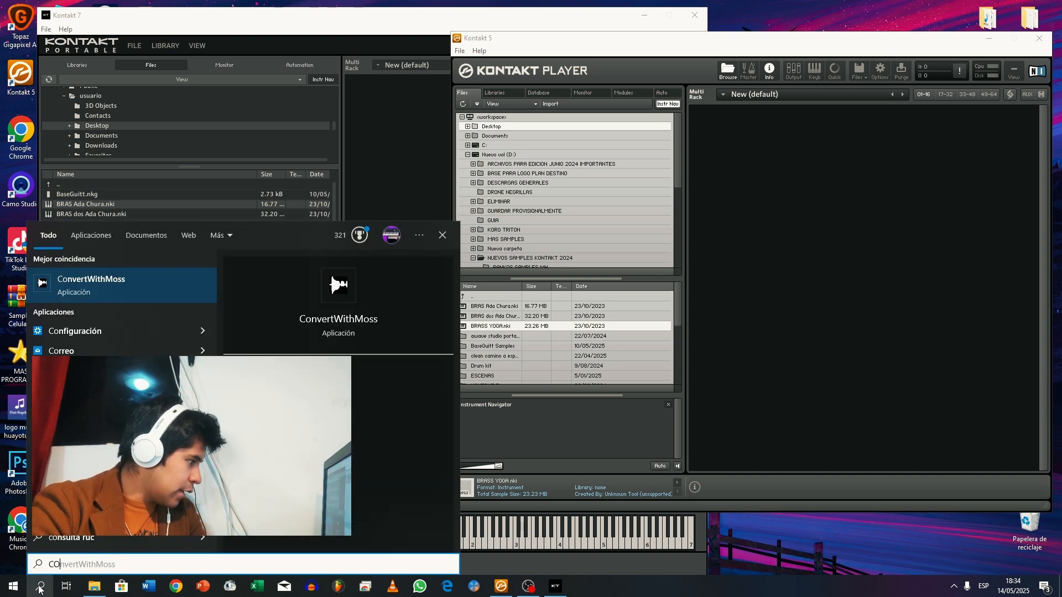
left_click(114, 292)
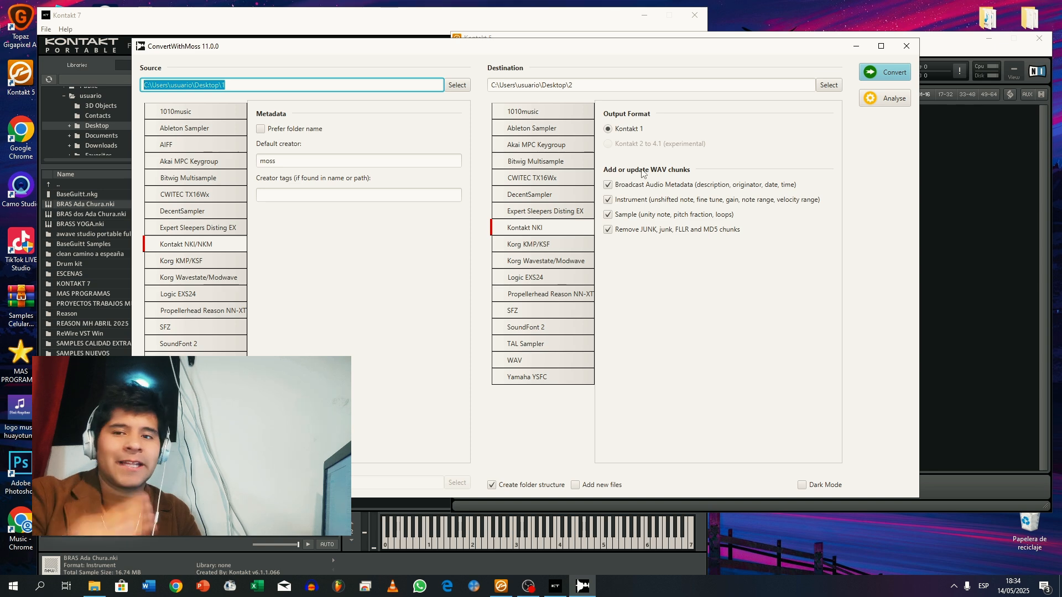
key("super+d")
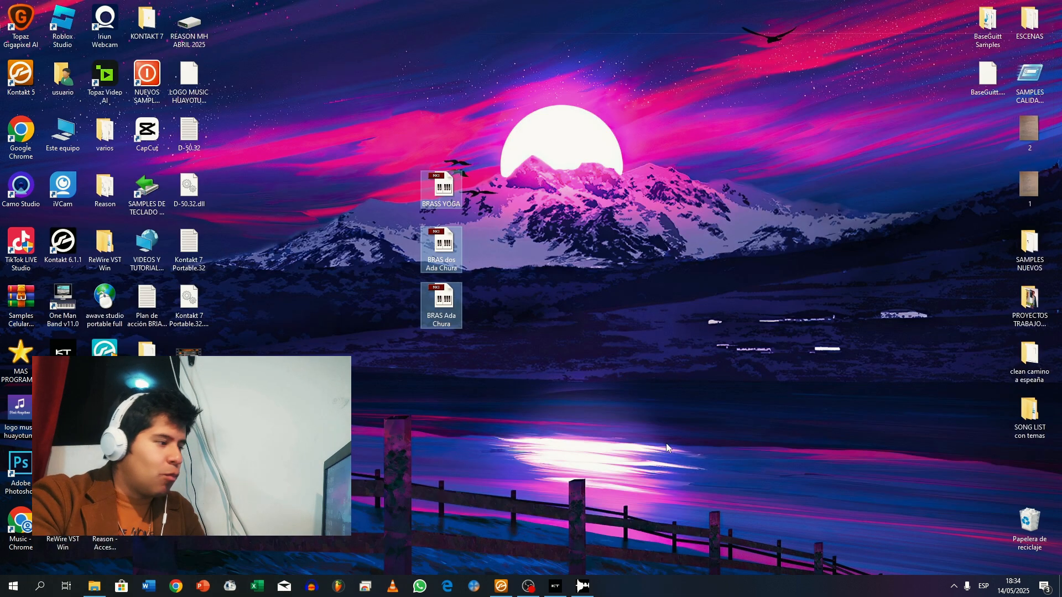
left_click(582, 585)
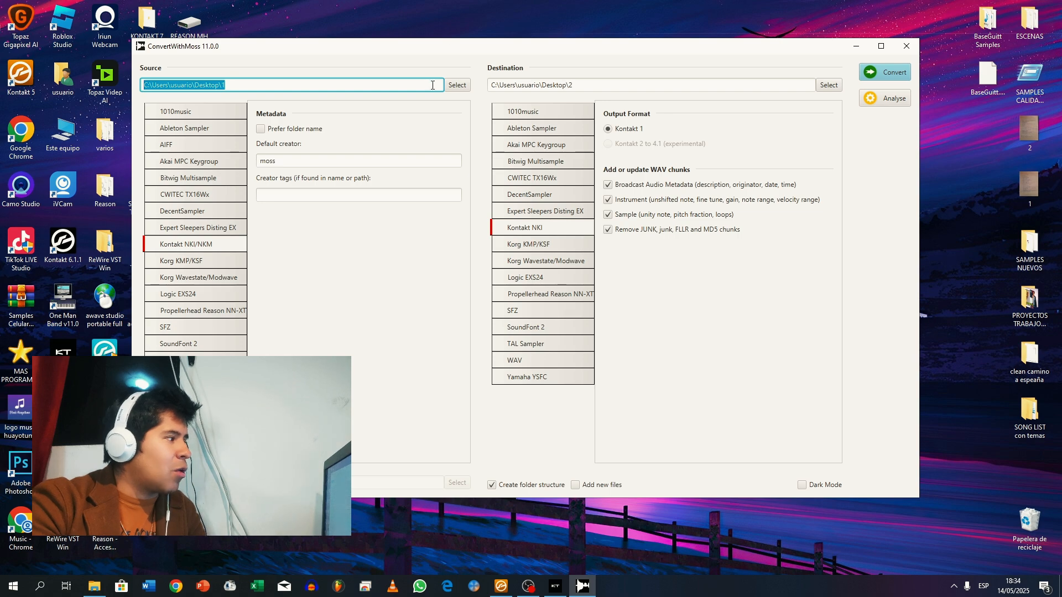
left_click(451, 86)
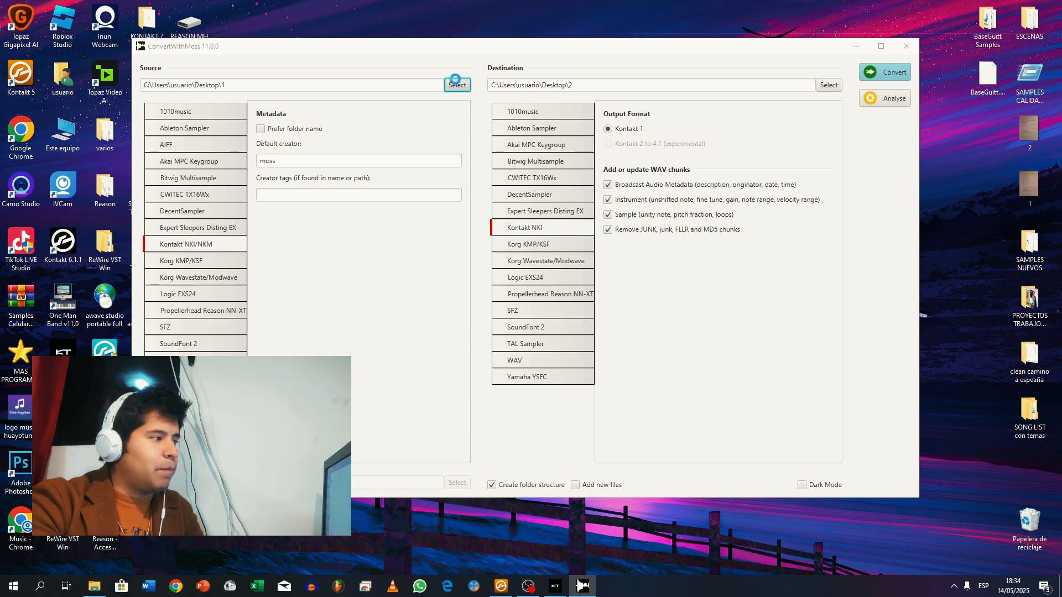
left_click(574, 337)
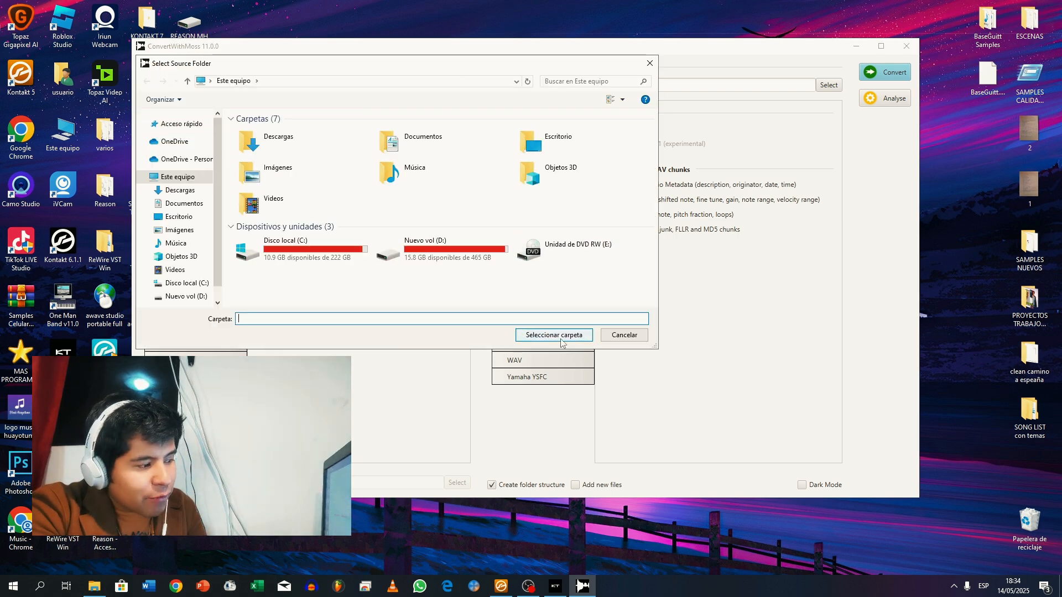
left_click(650, 64)
- Go to the desktop and shift the three brass NKI files together to a free spot closer to the other icons
key("super+d")
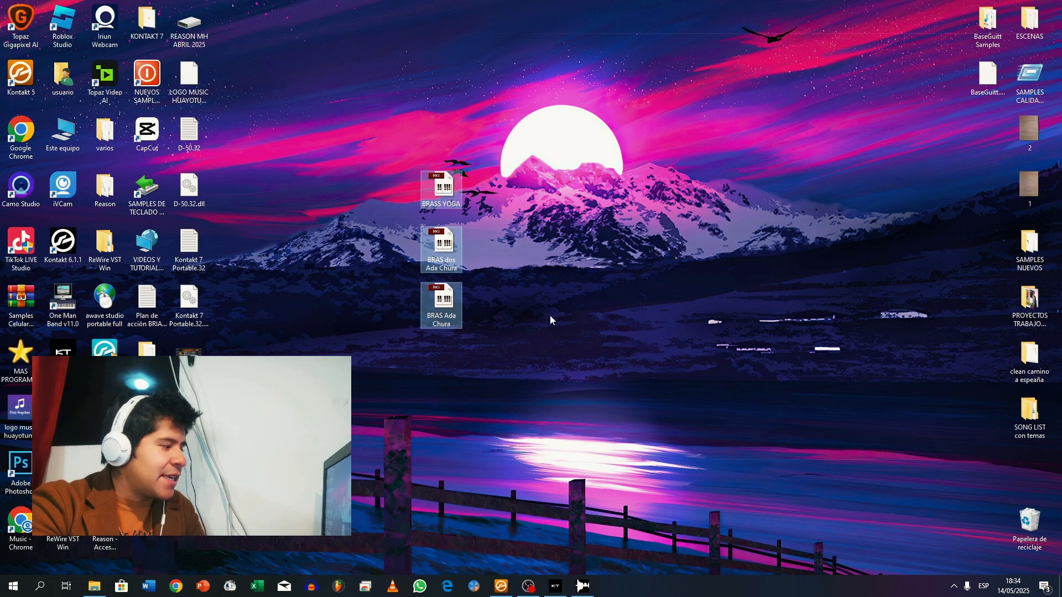
left_click_drag(525, 377, 430, 160)
left_click_drag(442, 244, 366, 175)
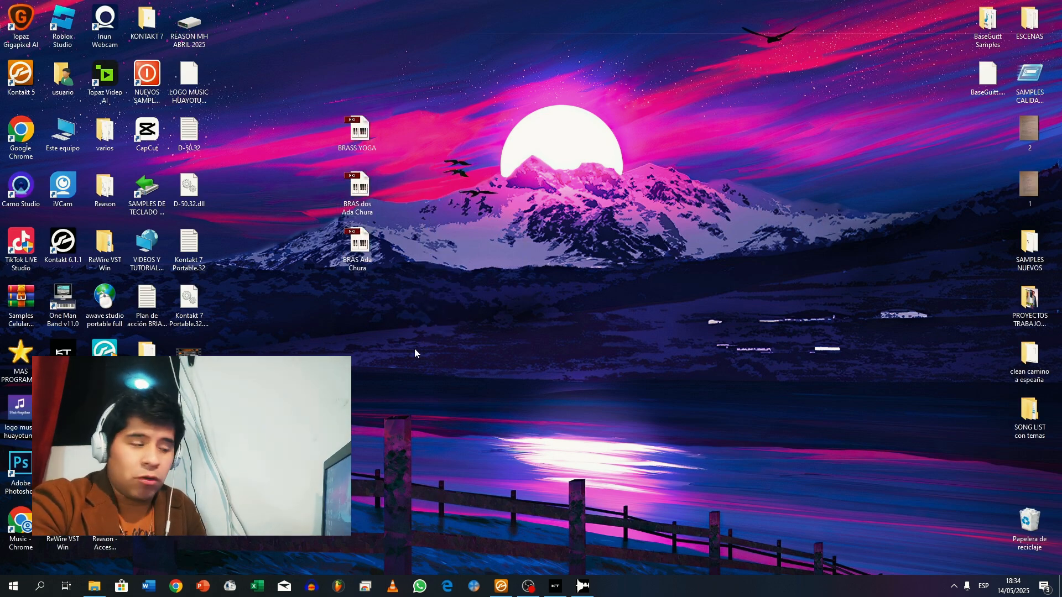
- Create a desktop folder named 1 and move the three brass NKI files into it
right_click(364, 323)
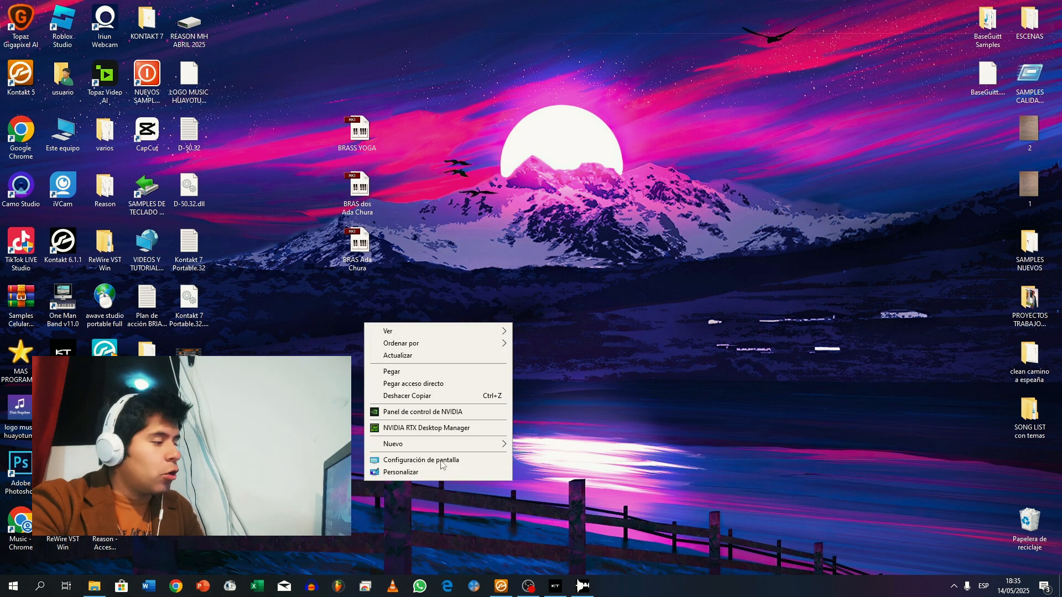
mouse_move(483, 447)
left_click(536, 444)
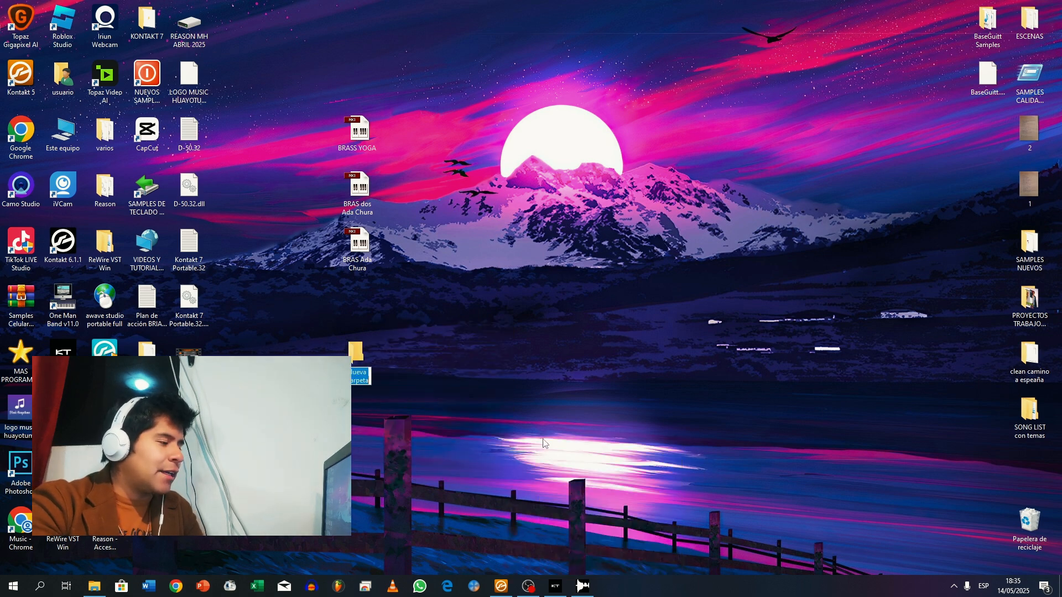
type("1")
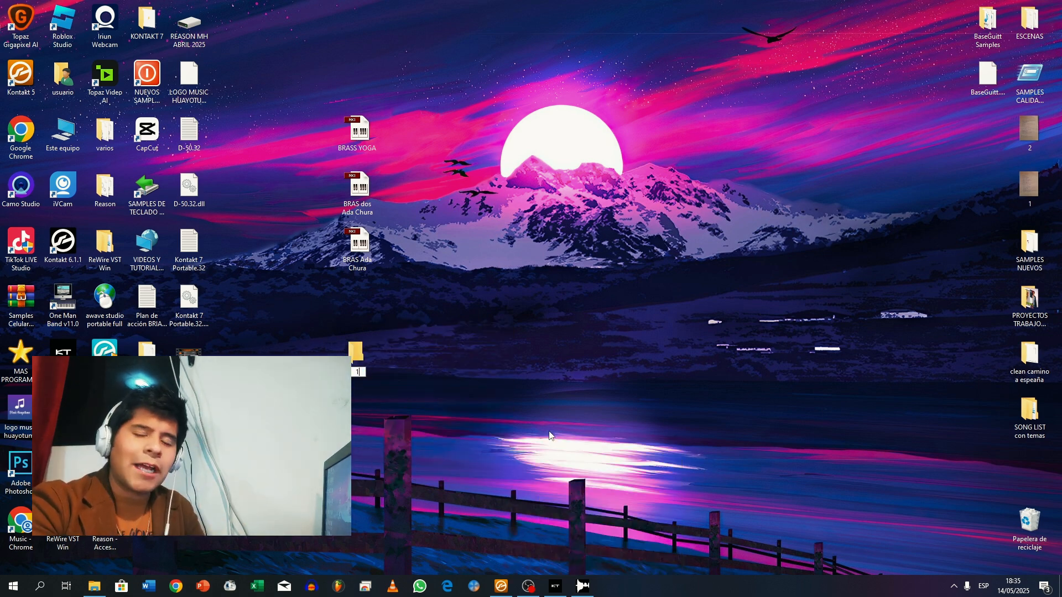
left_click_drag(469, 320, 341, 128)
left_click_drag(364, 132, 364, 348)
- Create a second desktop folder named 2, and check the contents of folder 1
right_click(488, 271)
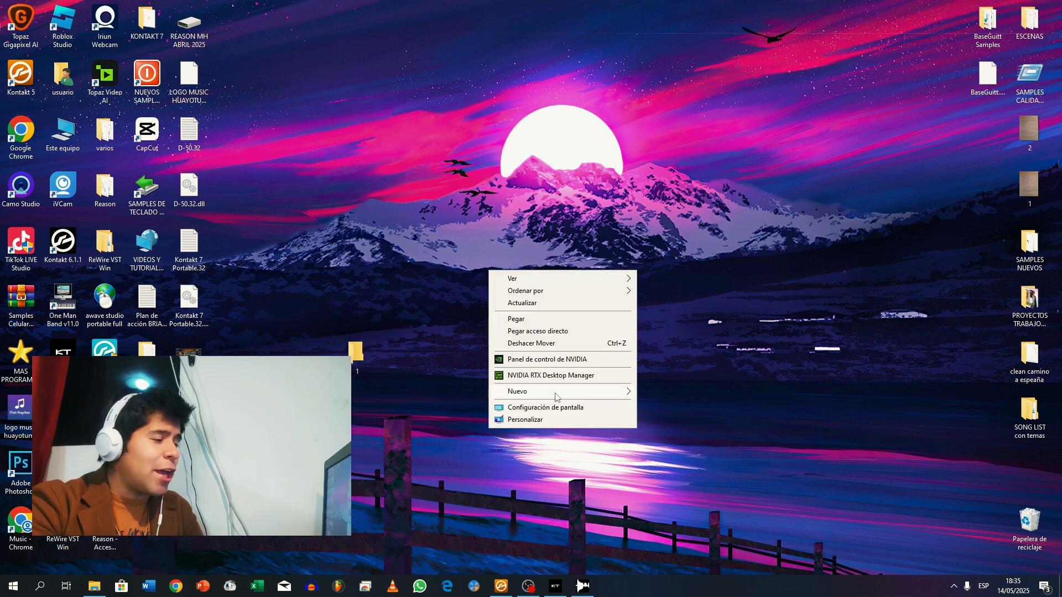
mouse_move(557, 393)
left_click(646, 394)
type("2")
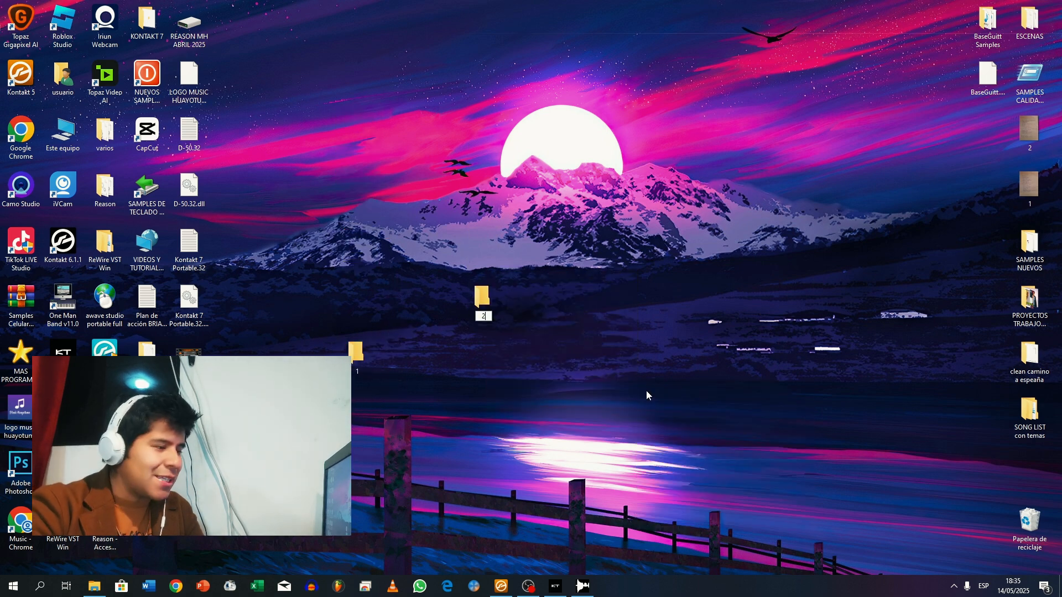
key("Return")
double_click(364, 358)
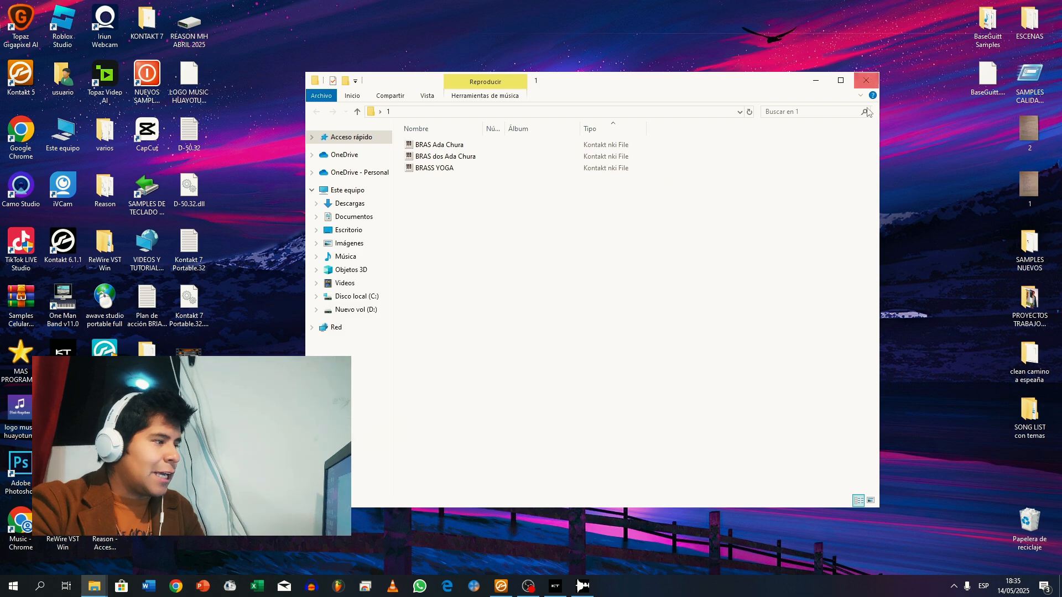
left_click(866, 80)
- Switch back to ConvertWithMoss, choose Kontakt NKI as the destination format and set the Desktop folder 1 as the source
left_click(582, 586)
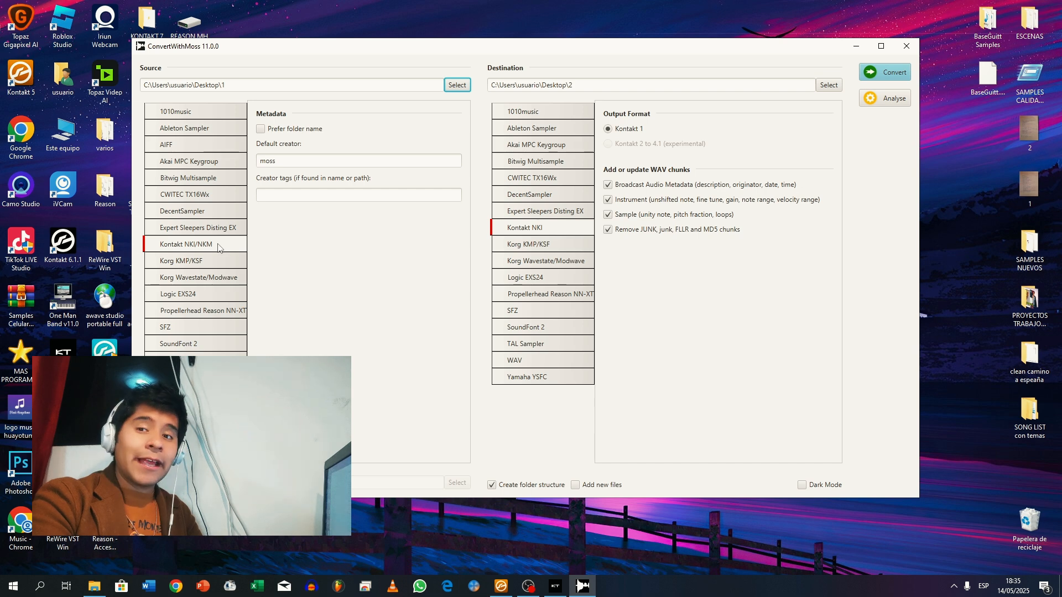
left_click(525, 231)
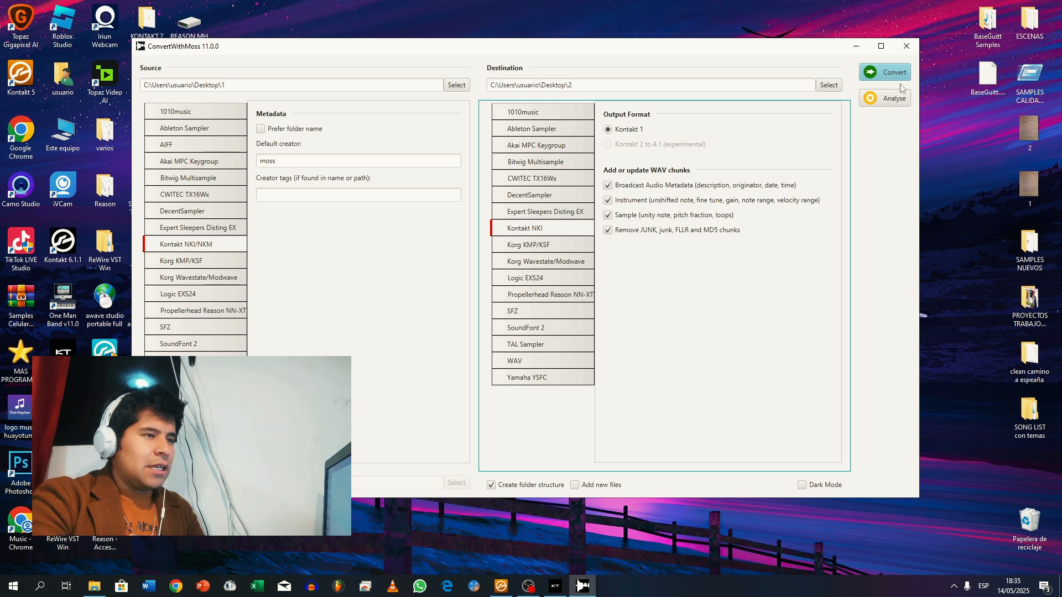
left_click(455, 86)
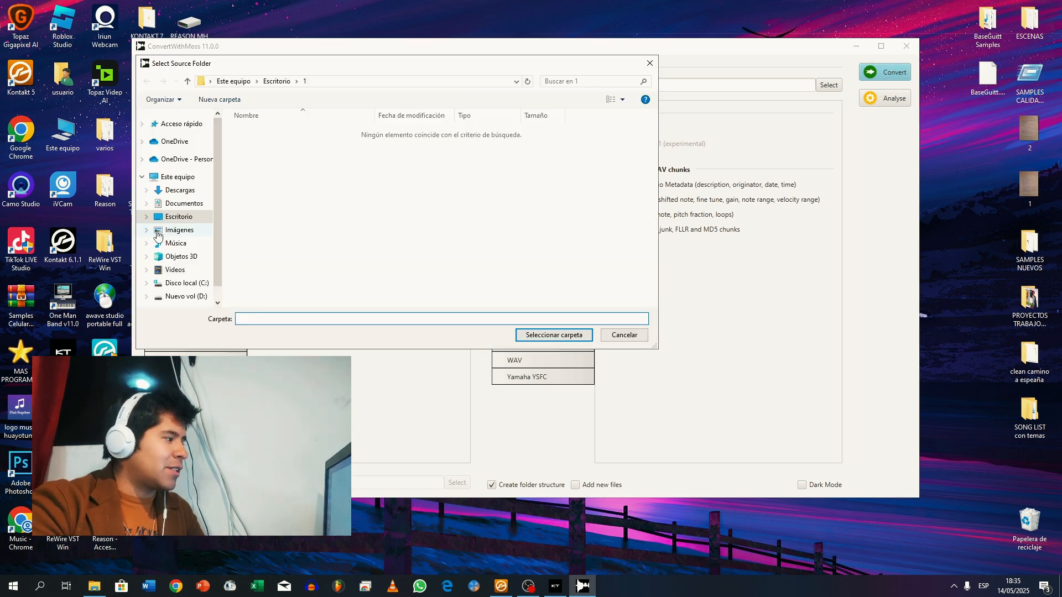
left_click(177, 217)
left_click(441, 158)
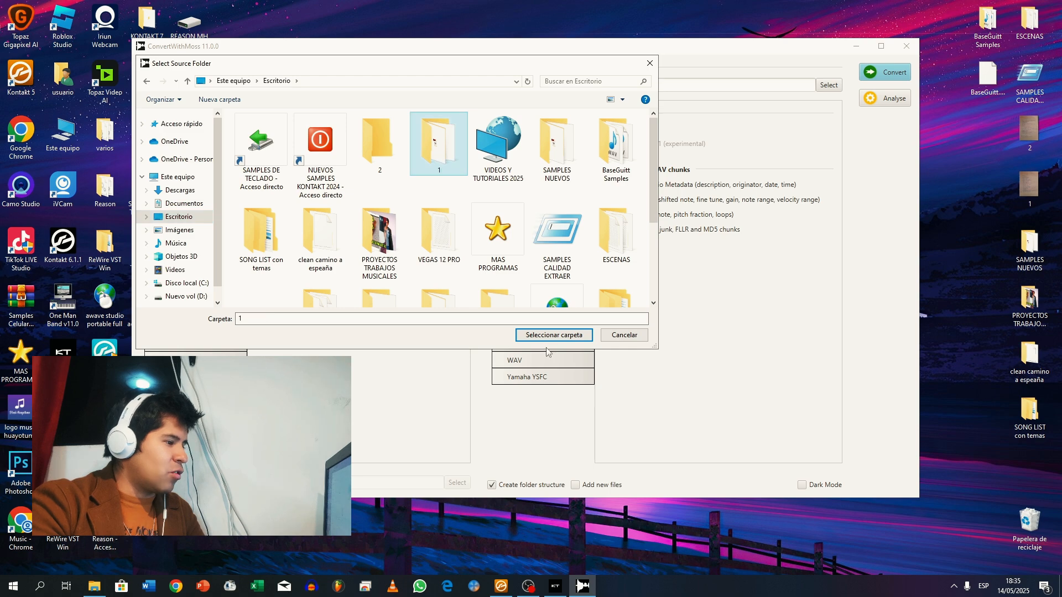
left_click(550, 335)
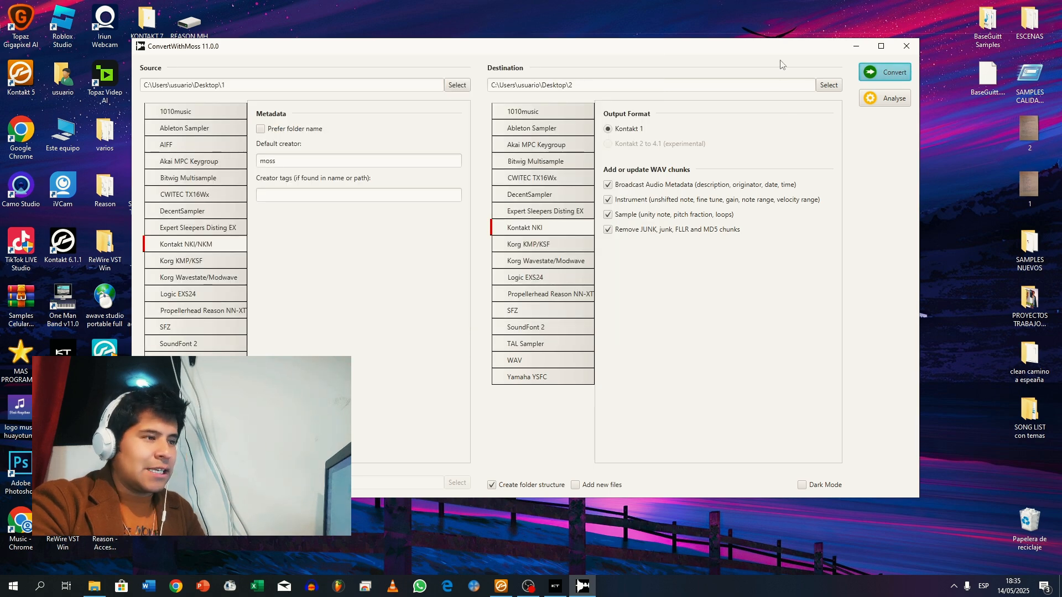
- Set the Desktop folder 2 as the destination and run the conversion
left_click(829, 85)
left_click(178, 217)
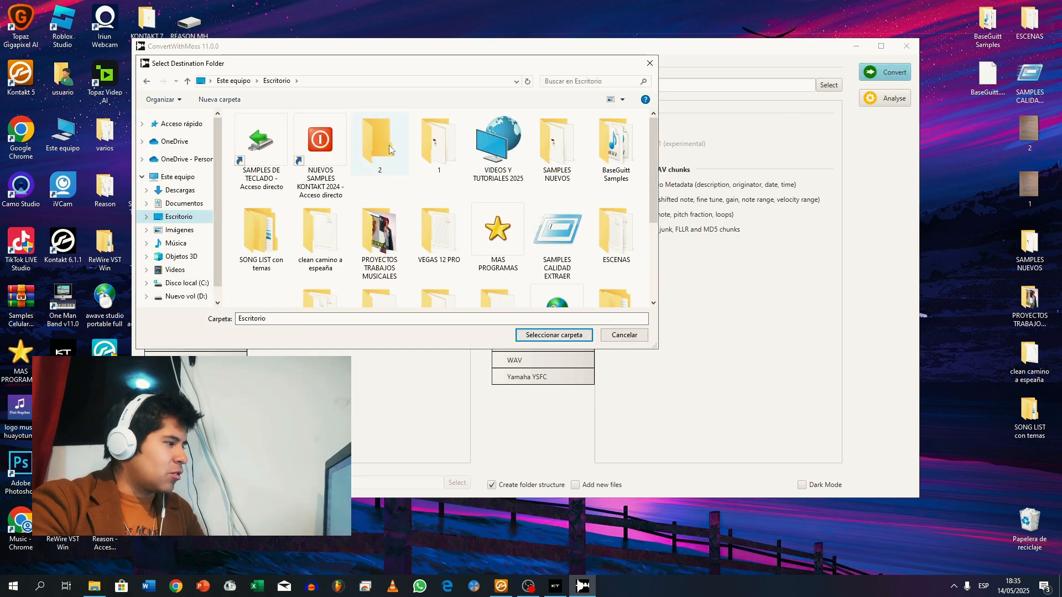
left_click(390, 148)
left_click(575, 335)
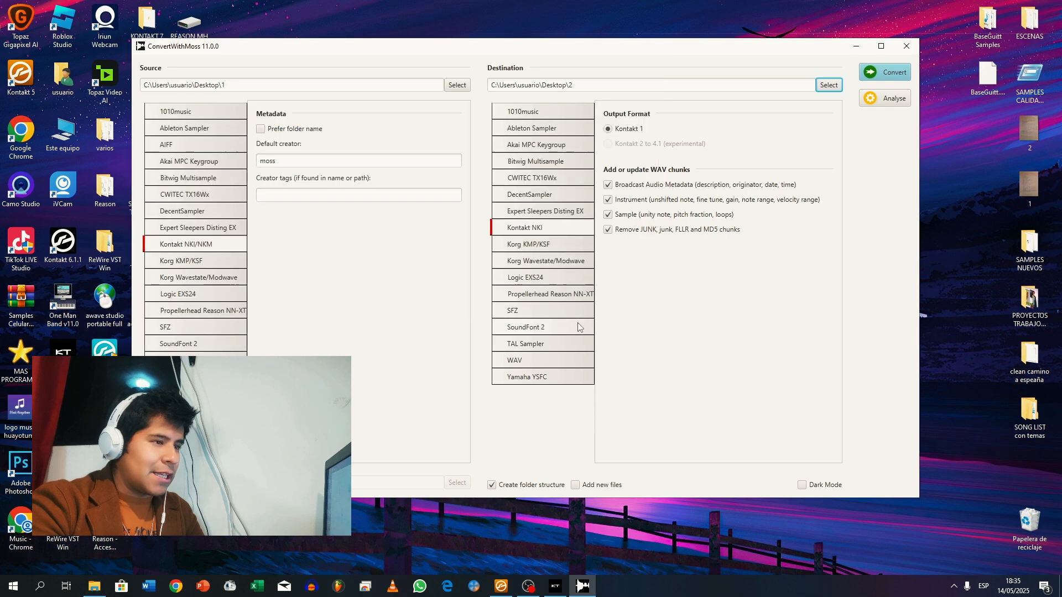
left_click(889, 74)
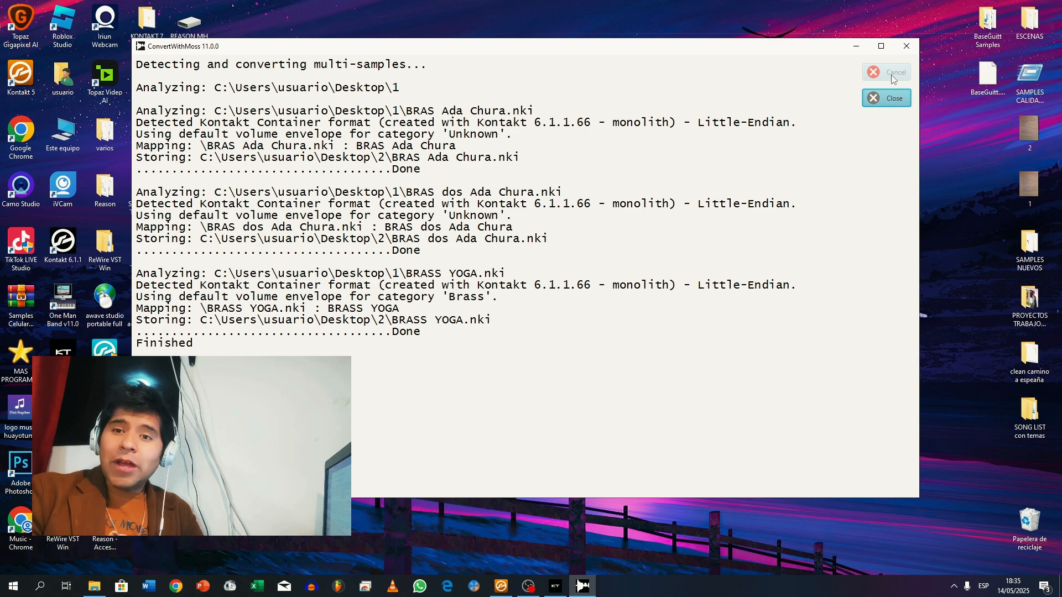
- Close ConvertWithMoss and open the desktop folder 2 to view the converted files
left_click(906, 46)
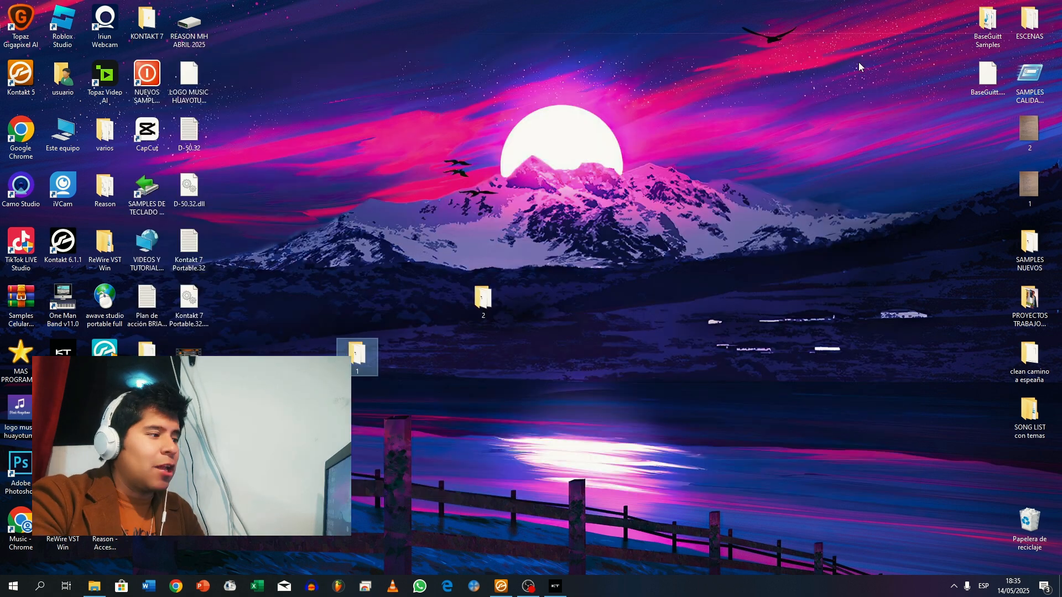
double_click(471, 305)
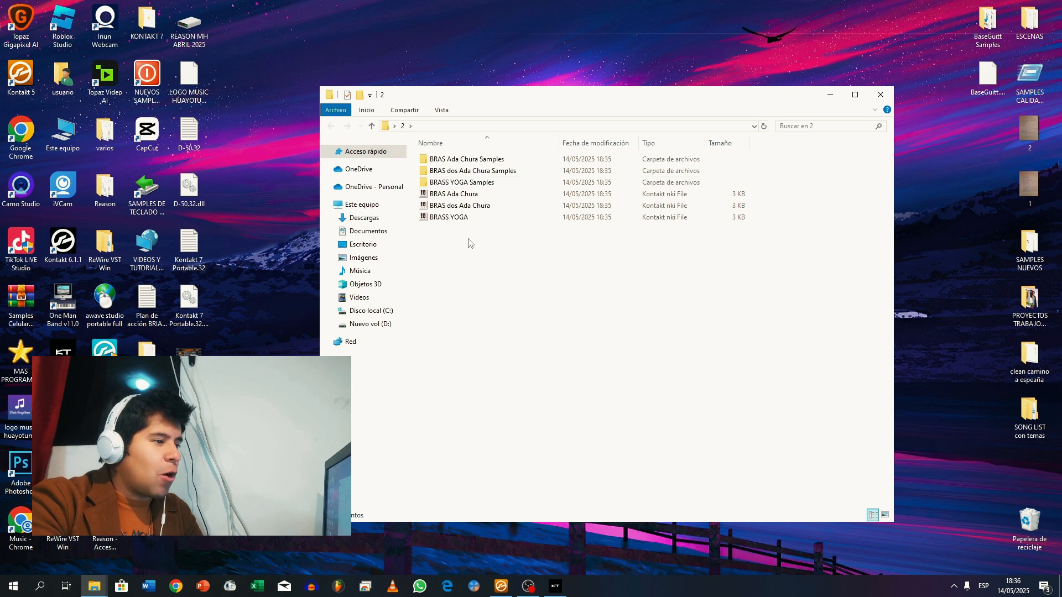
left_click_drag(541, 98, 471, 90)
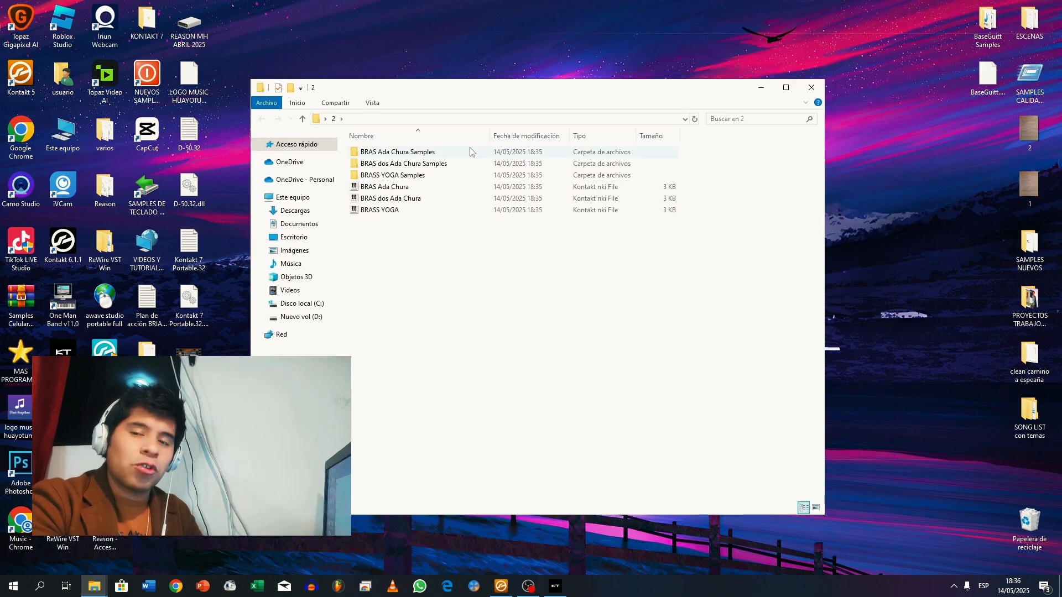
- Close Kontakt 7 and bring up Kontakt 5 beside the folder 2 window
left_click(555, 586)
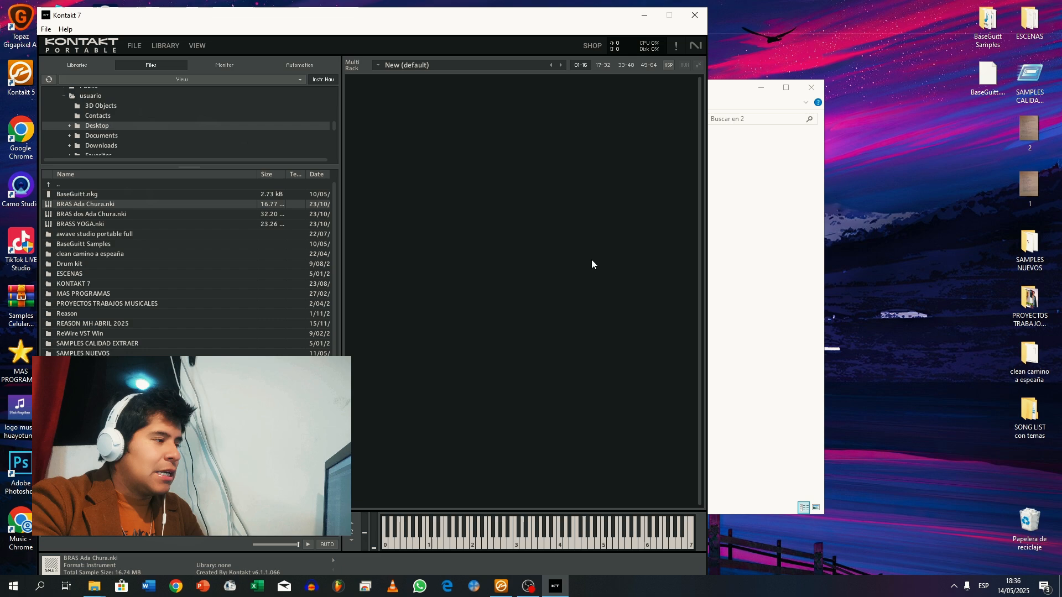
left_click(695, 16)
left_click(501, 586)
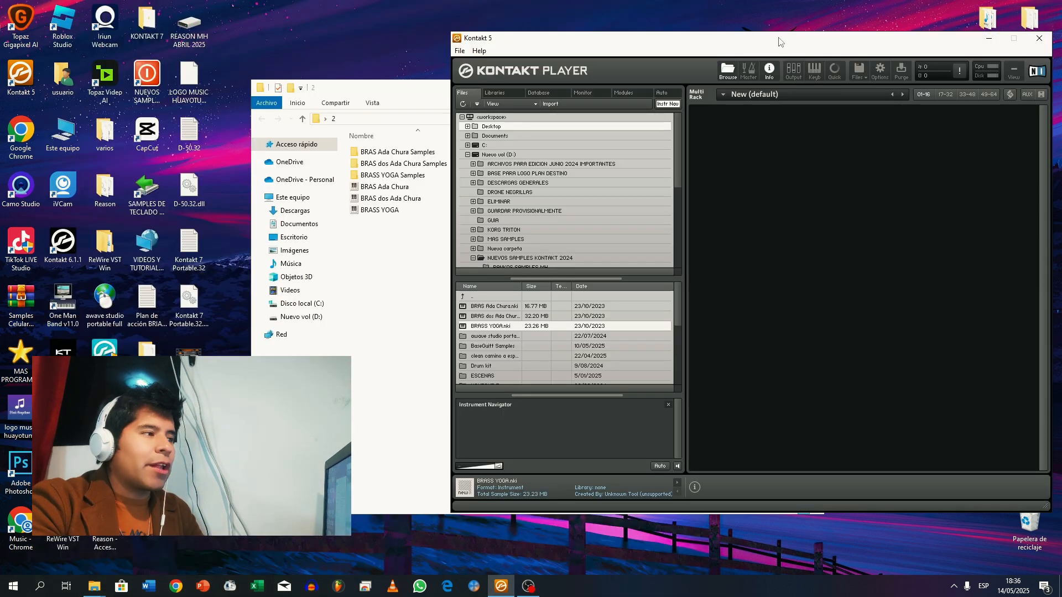
left_click_drag(778, 41, 742, 39)
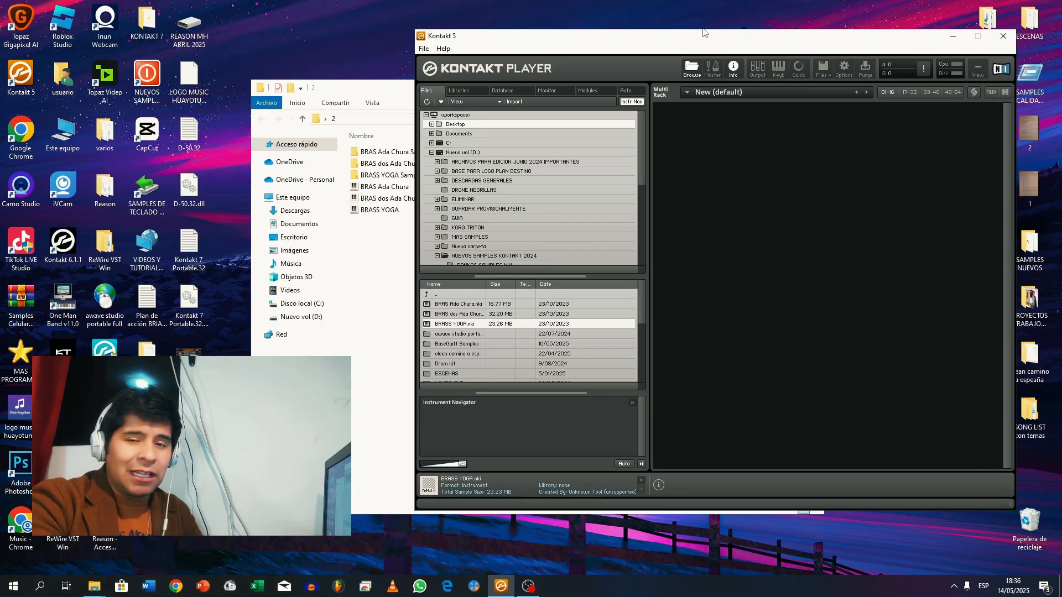
- Refresh the Desktop file list and load the converted BRAS Ada Chura.nki from folder 2 into the rack
left_click(424, 102)
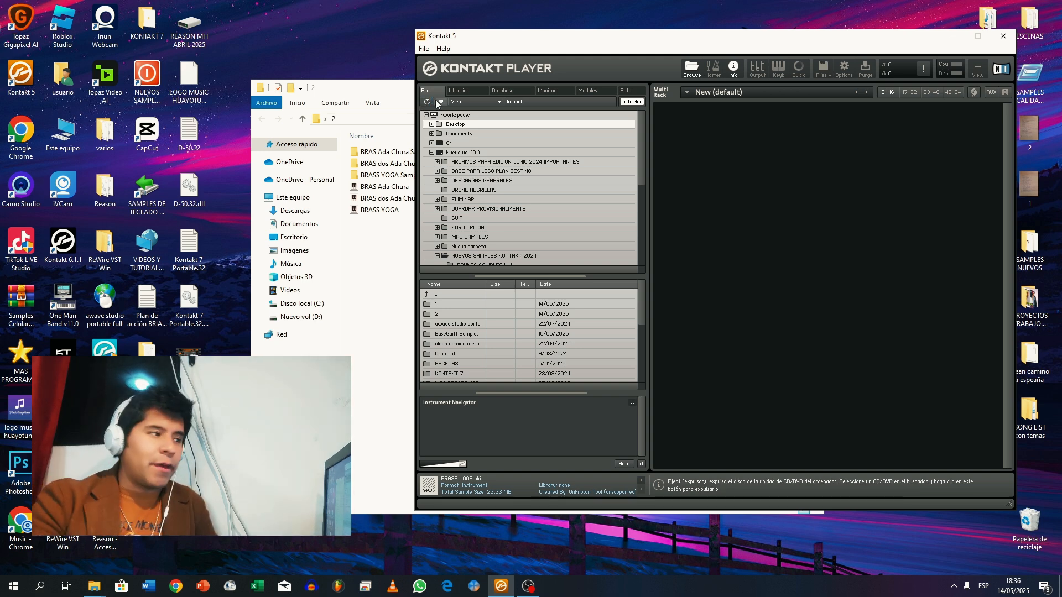
double_click(448, 315)
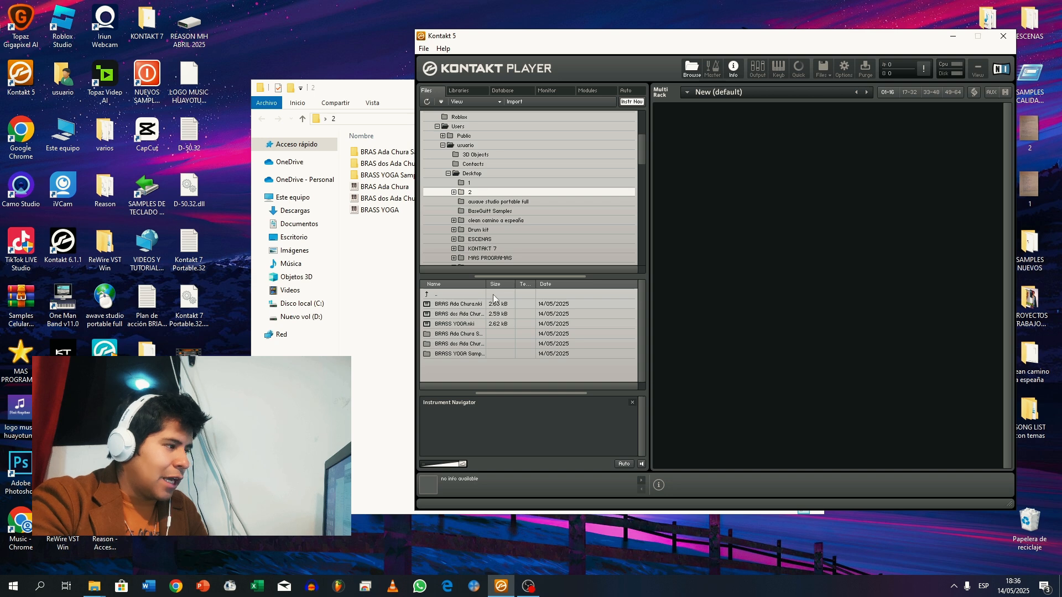
double_click(459, 306)
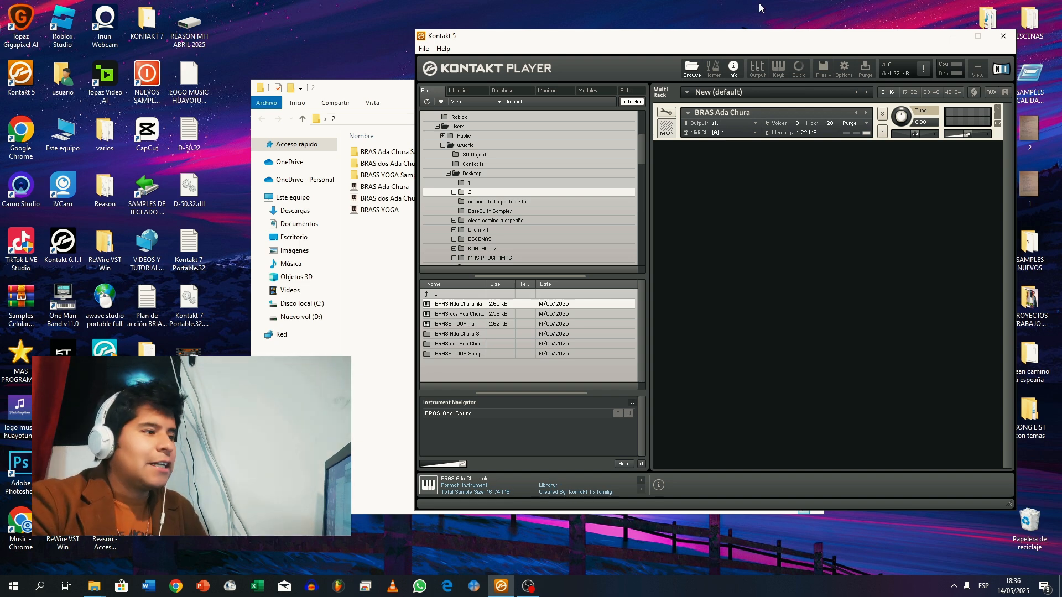
- Show the on-screen keyboard and play a few notes with BRAS Ada Chura
left_click(779, 67)
left_click(851, 463)
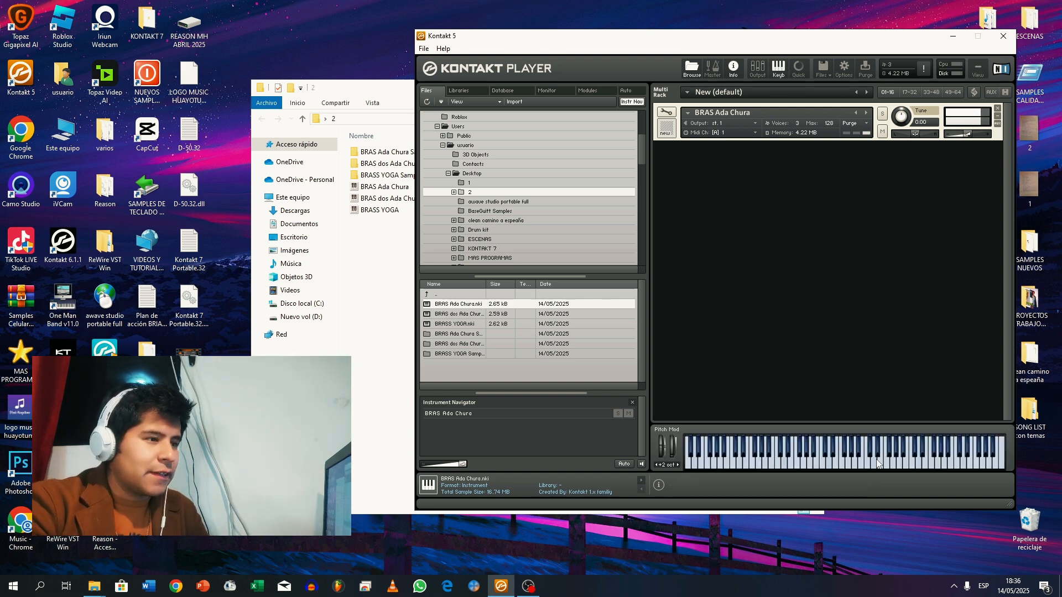
left_click(903, 464)
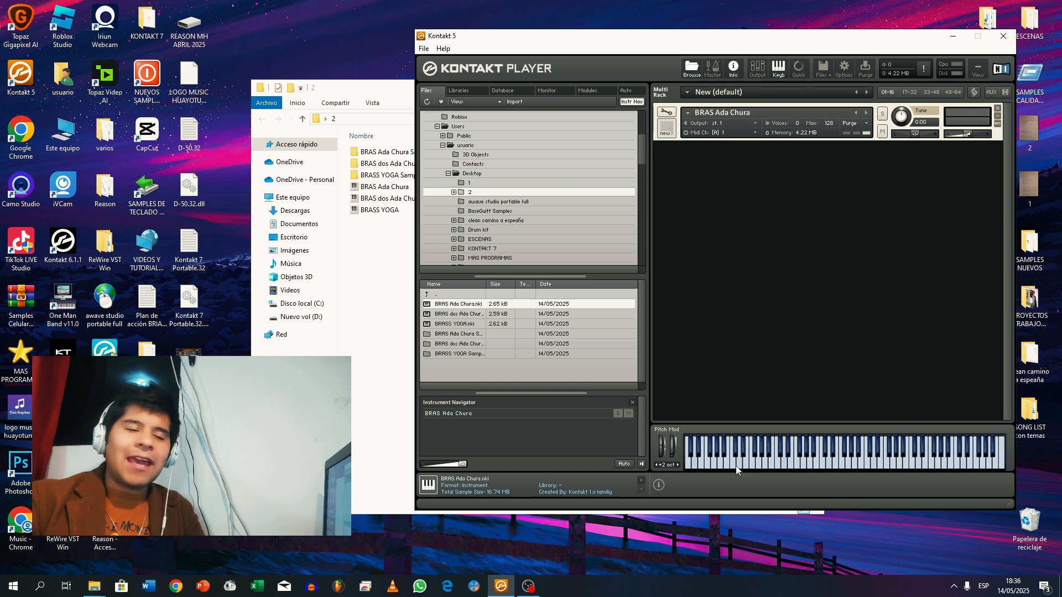
- Replace BRAS Ada Chura in the rack with the converted BRAS dos Ada Chura.nki and play test notes
left_click(998, 108)
left_click_drag(435, 314, 794, 265)
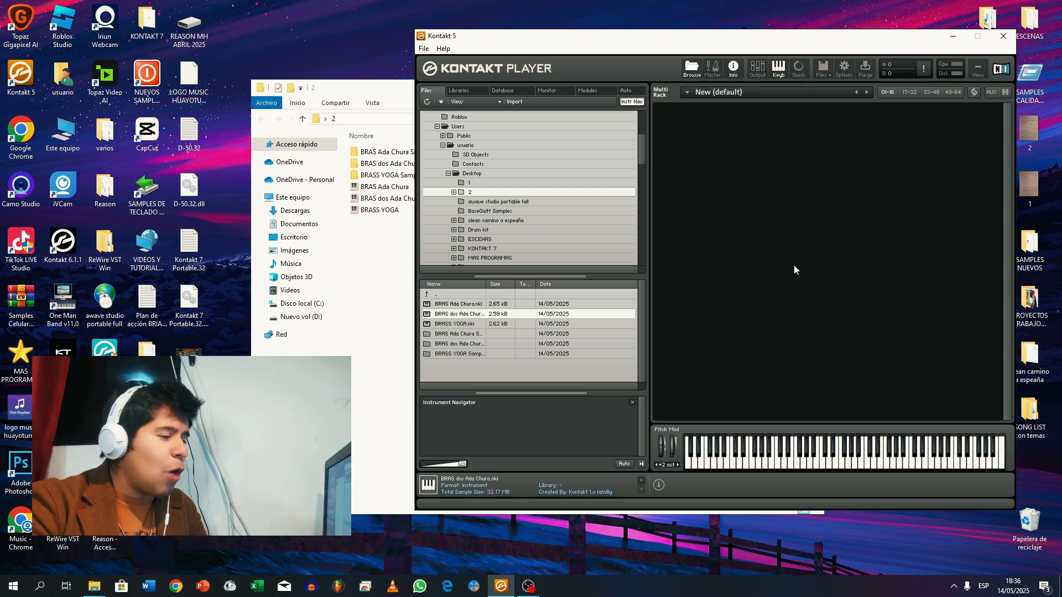
left_click(778, 468)
left_click(883, 461)
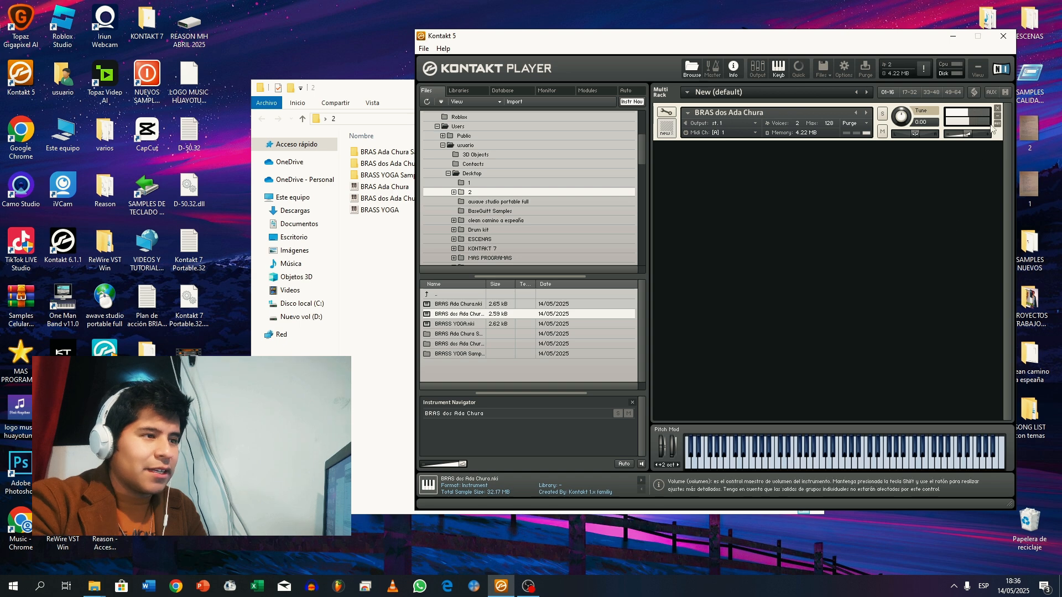
- Swap the rack instrument for BRASS YOGA.nki, and replace that with BRAS Ada Chura.nki
left_click(998, 108)
left_click_drag(467, 323, 940, 166)
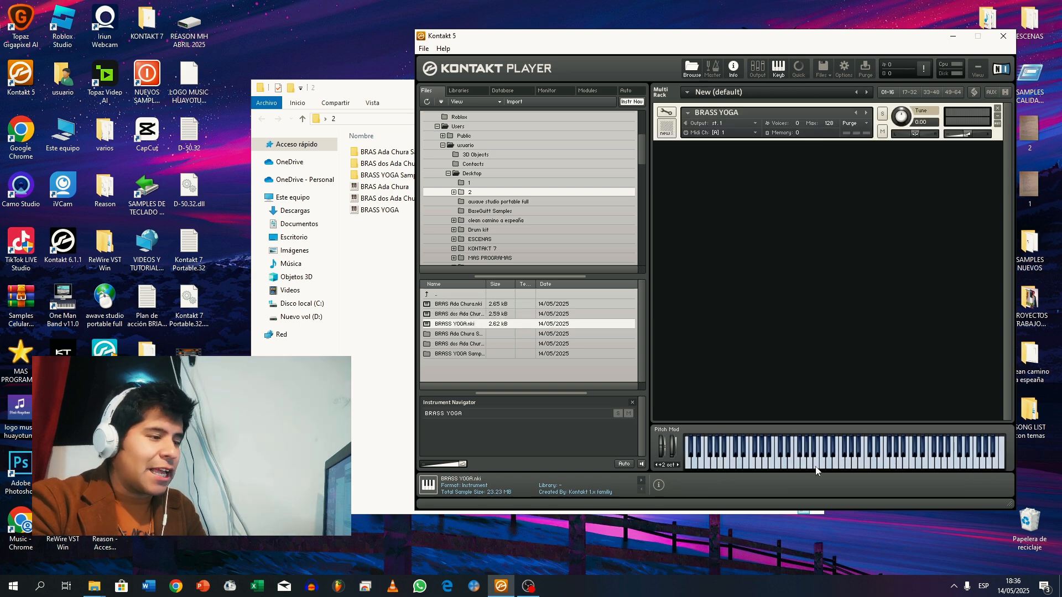
left_click(998, 108)
left_click_drag(440, 305, 737, 250)
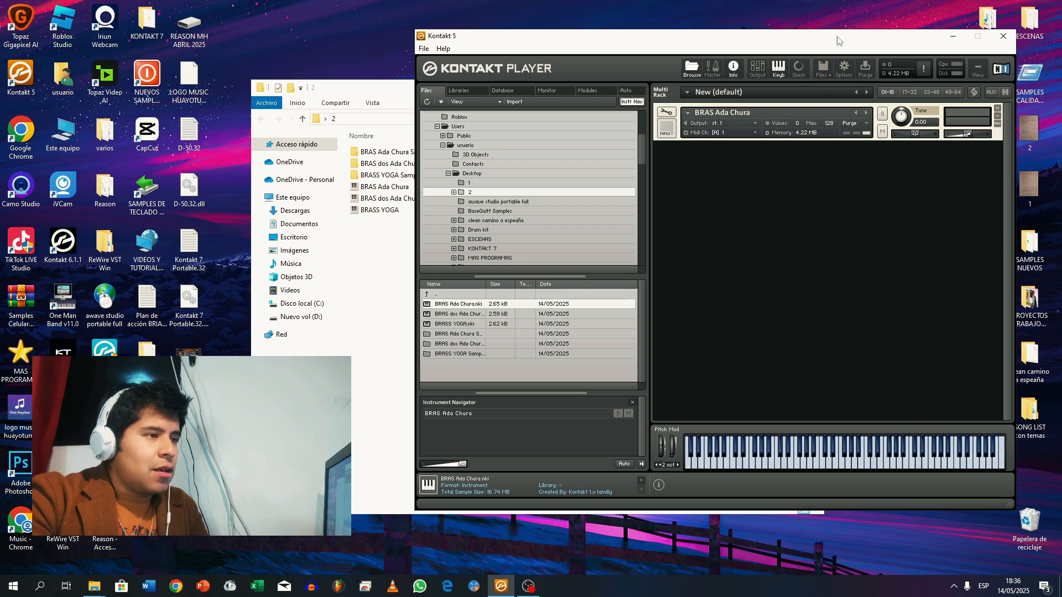
- Enlarge the Kontakt 5 window and reposition it so the file browser, rack and keyboard fit on the desktop
left_click_drag(838, 40, 755, 42)
left_click_drag(931, 509, 1024, 562)
left_click_drag(844, 42, 769, 29)
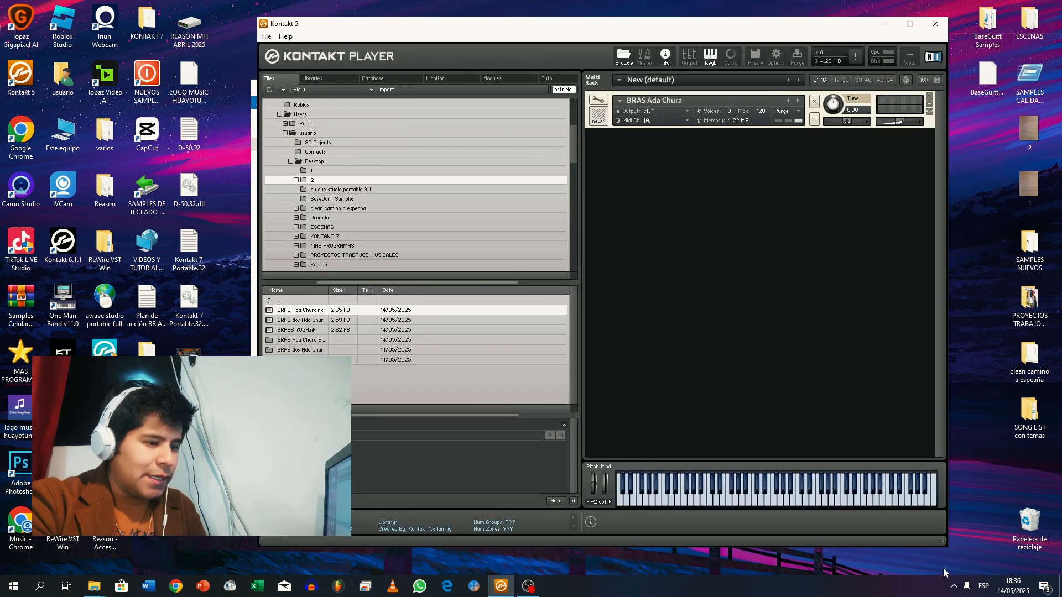
left_click_drag(947, 546, 1051, 576)
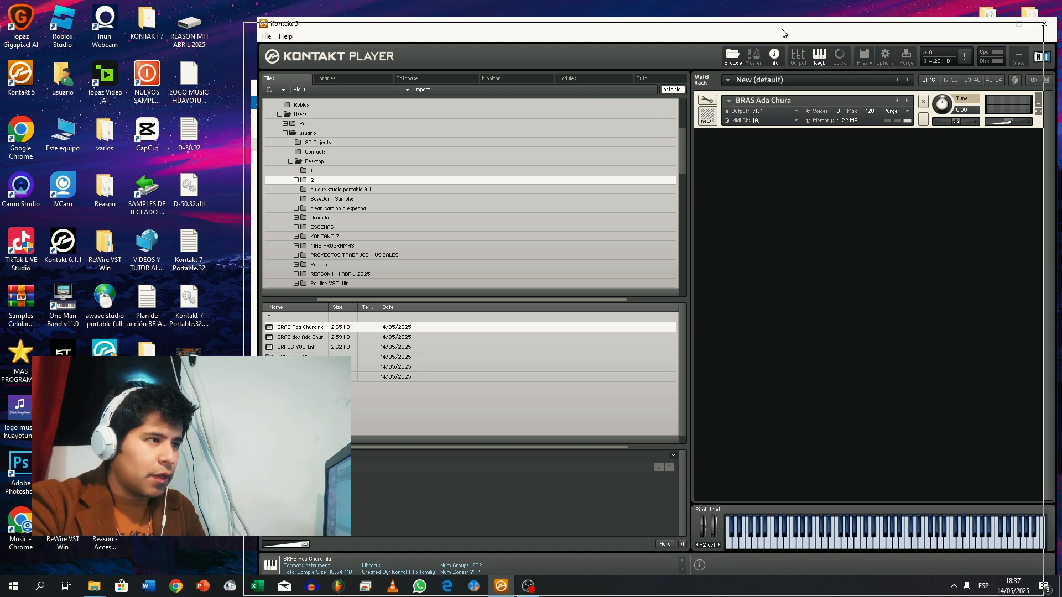
left_click_drag(803, 22, 763, 26)
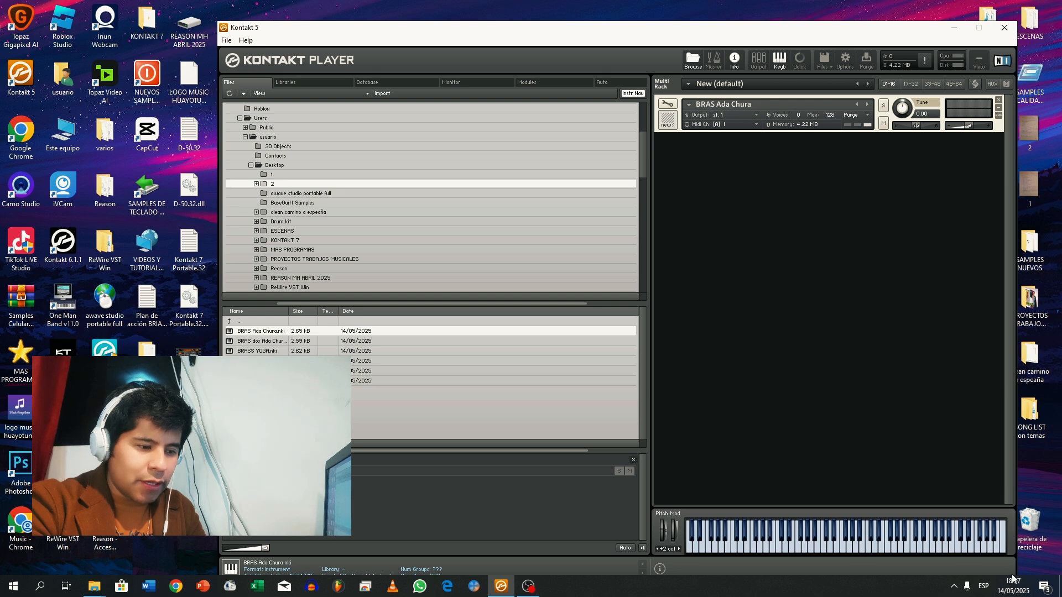
left_click_drag(846, 25, 813, 10)
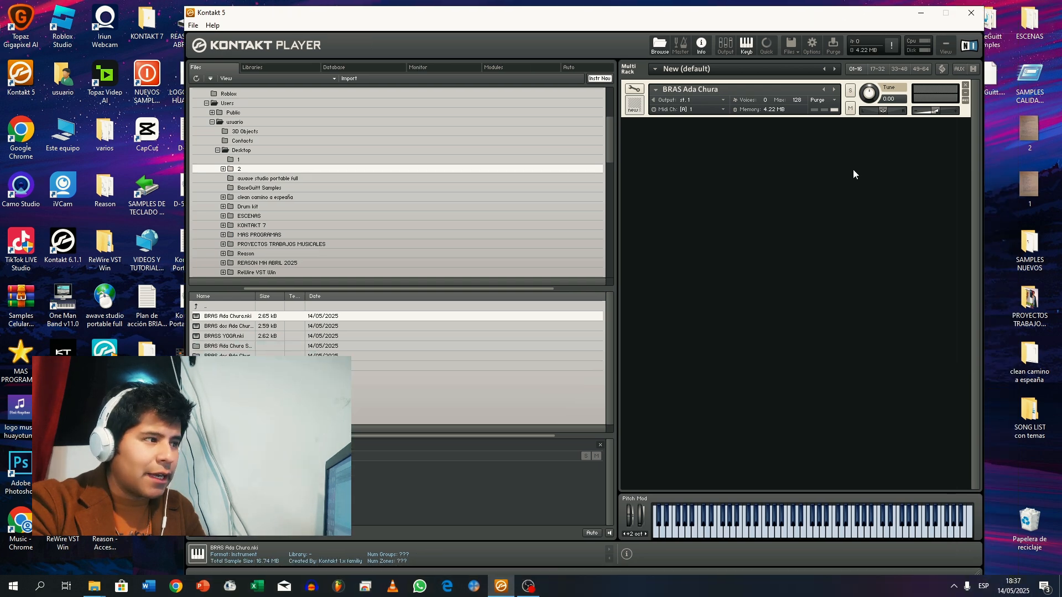
- Play test notes on BRAS Ada Chura and open its group editor with Edit All Groups turned off
left_click(853, 537)
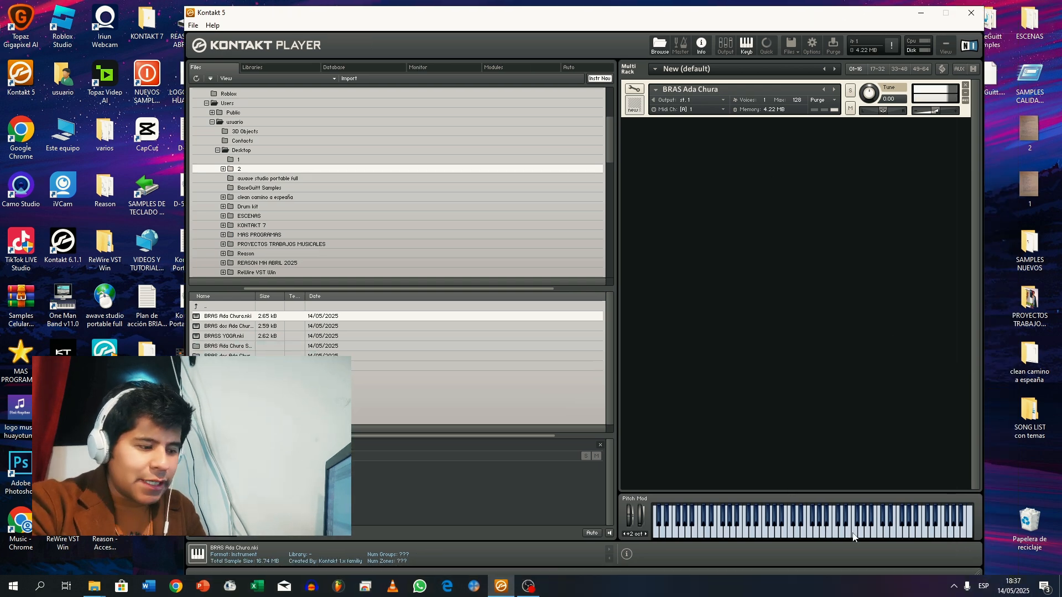
mouse_move(893, 539)
left_mouse_down()
mouse_move(738, 538)
mouse_move(766, 532)
left_mouse_up()
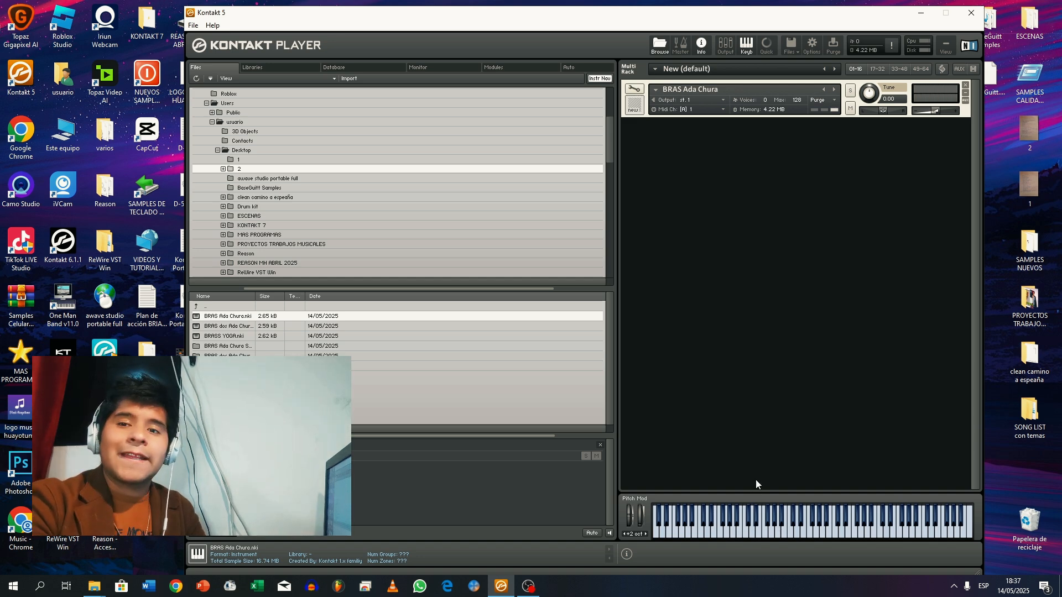
left_click(635, 90)
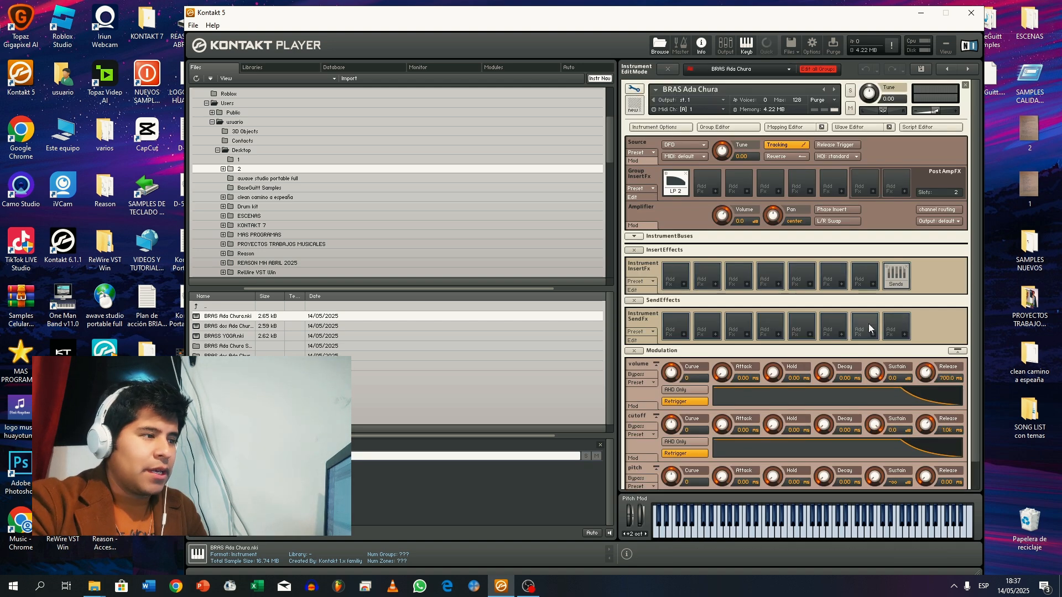
left_click(719, 128)
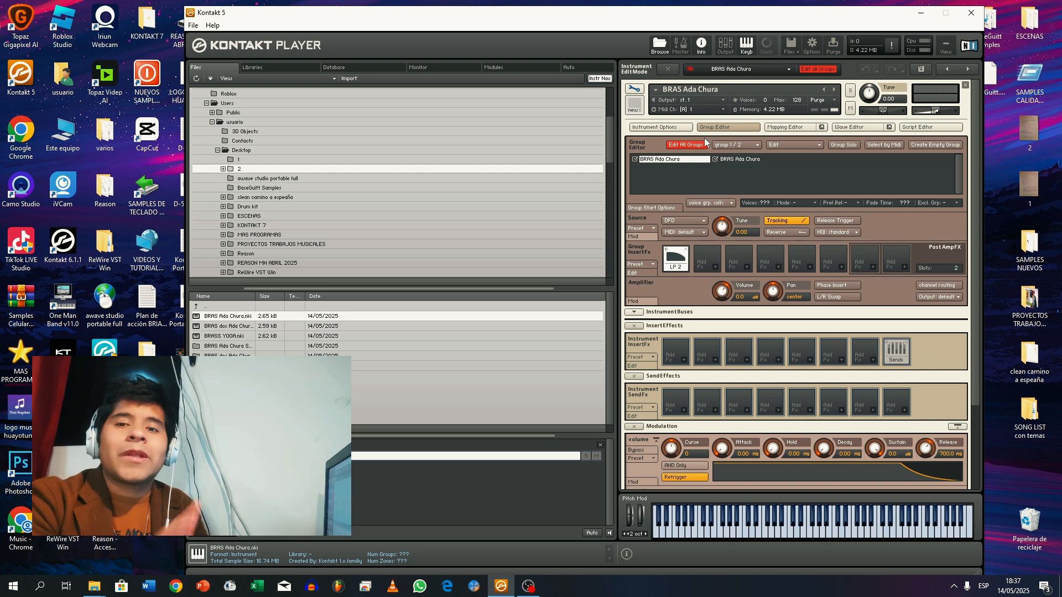
left_click(689, 144)
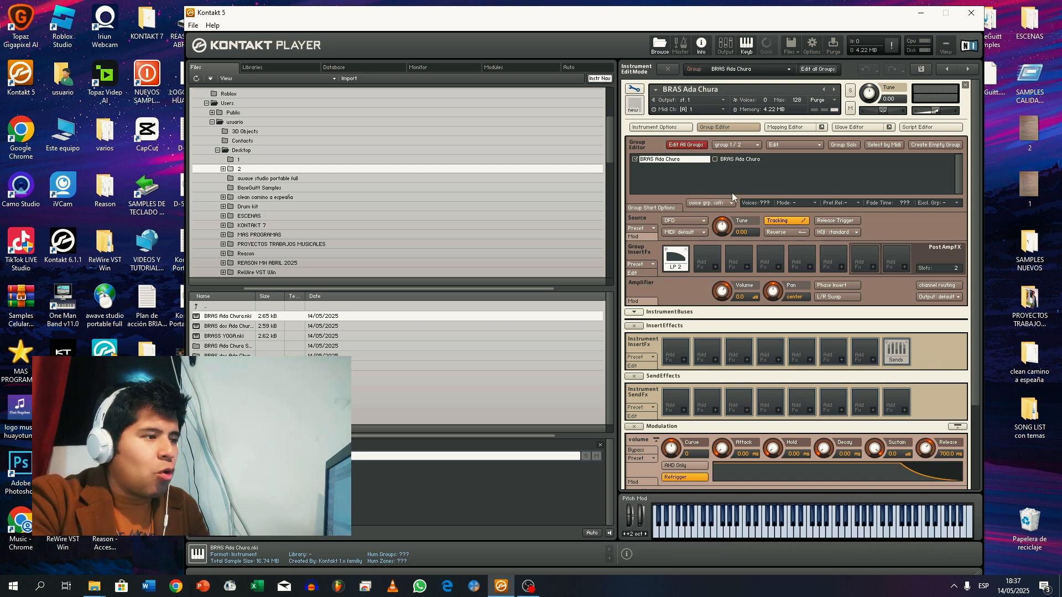
- Set the first group's volume envelope release to about 203.8 ms and play a test note
scroll(801, 461, "down", 1)
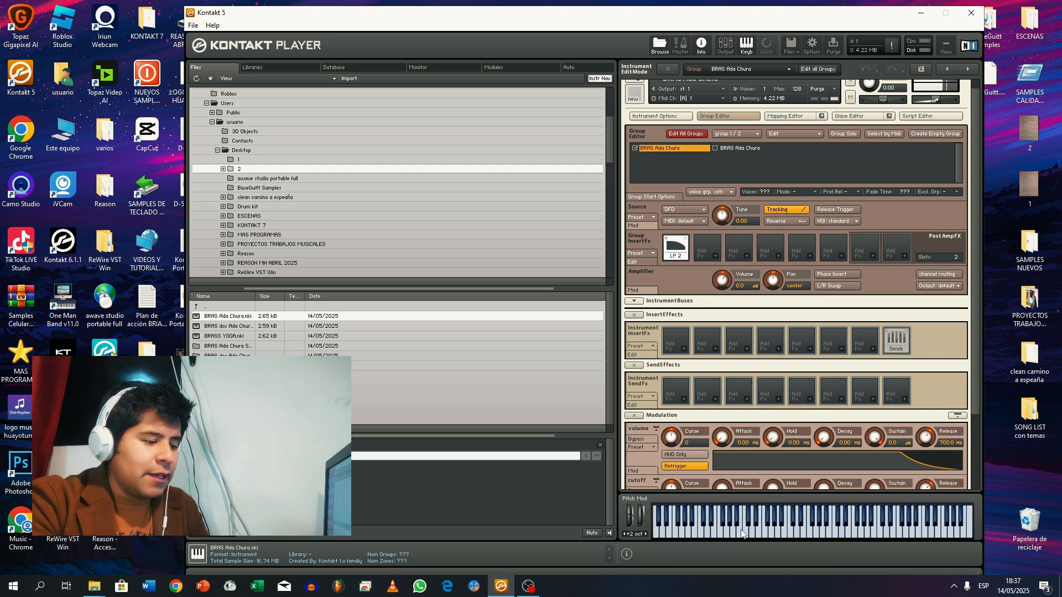
left_click_drag(920, 440, 926, 455)
left_click(725, 532)
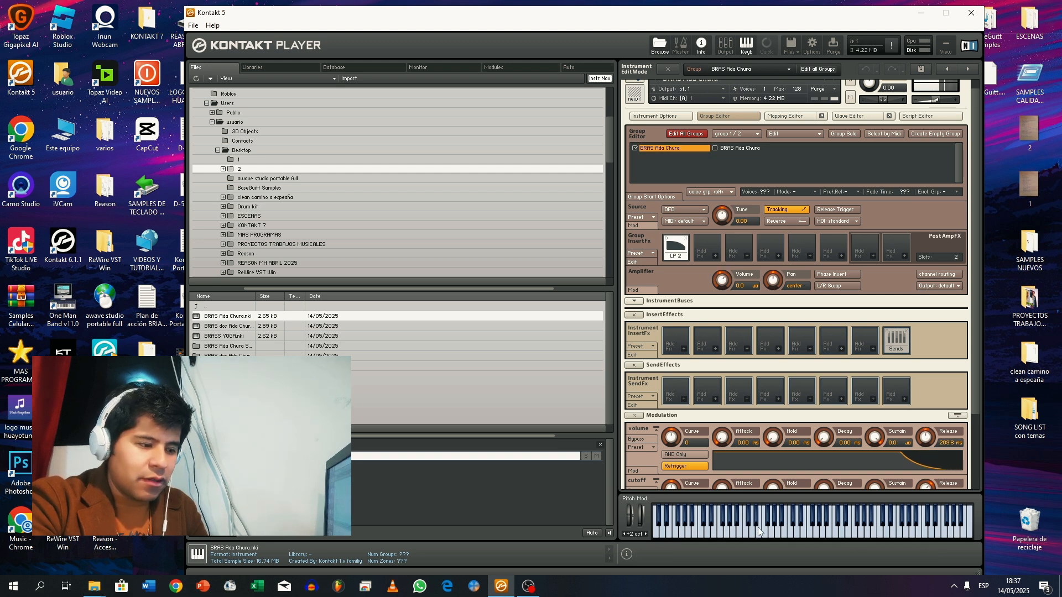
- Select the second group, reduce its volume envelope release to about 126.7 ms, and play test notes
double_click(732, 148)
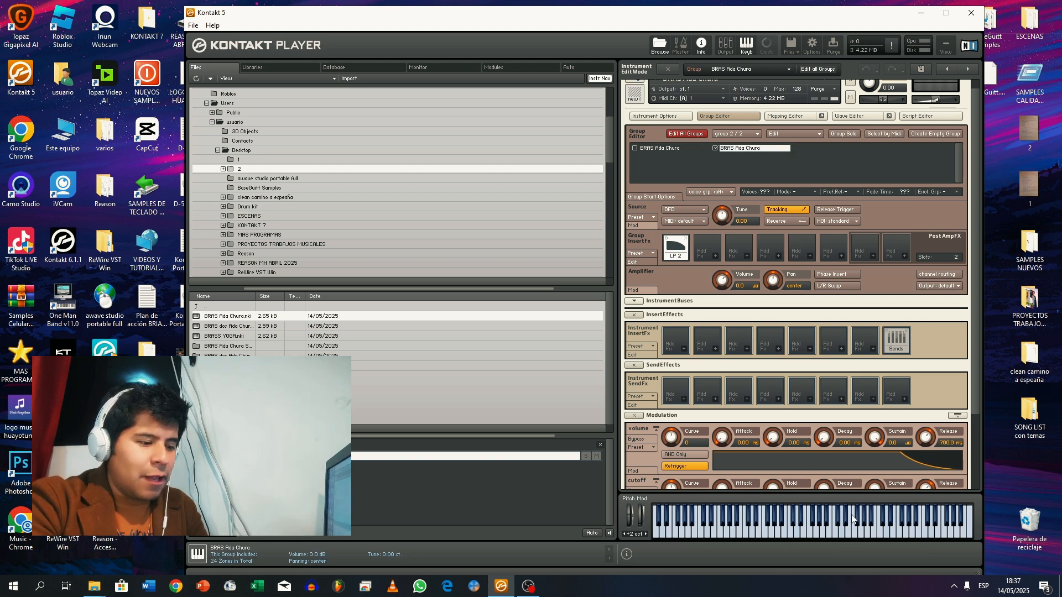
left_click(845, 525)
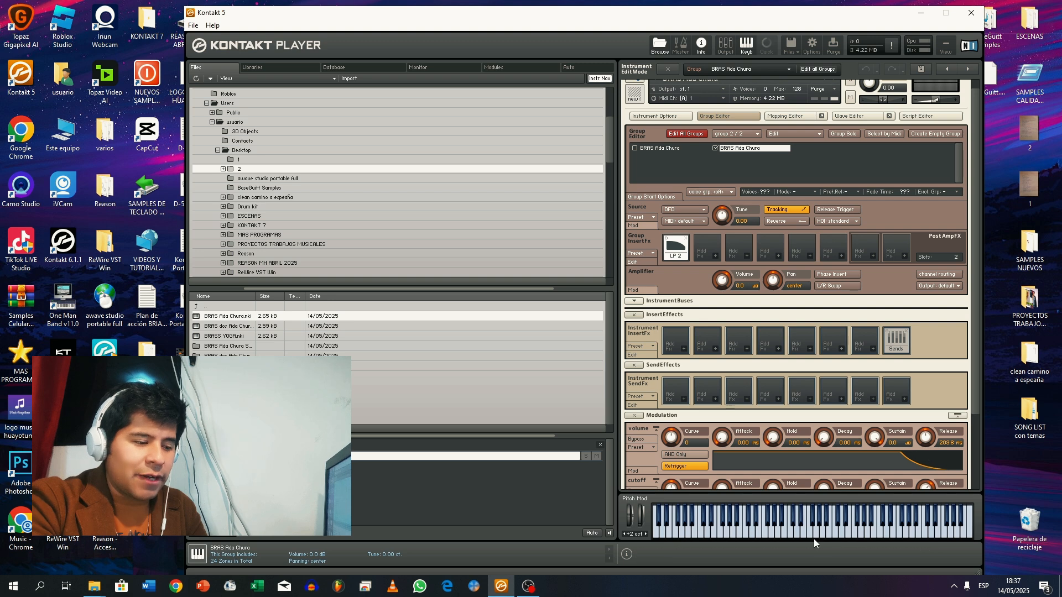
left_click(840, 533)
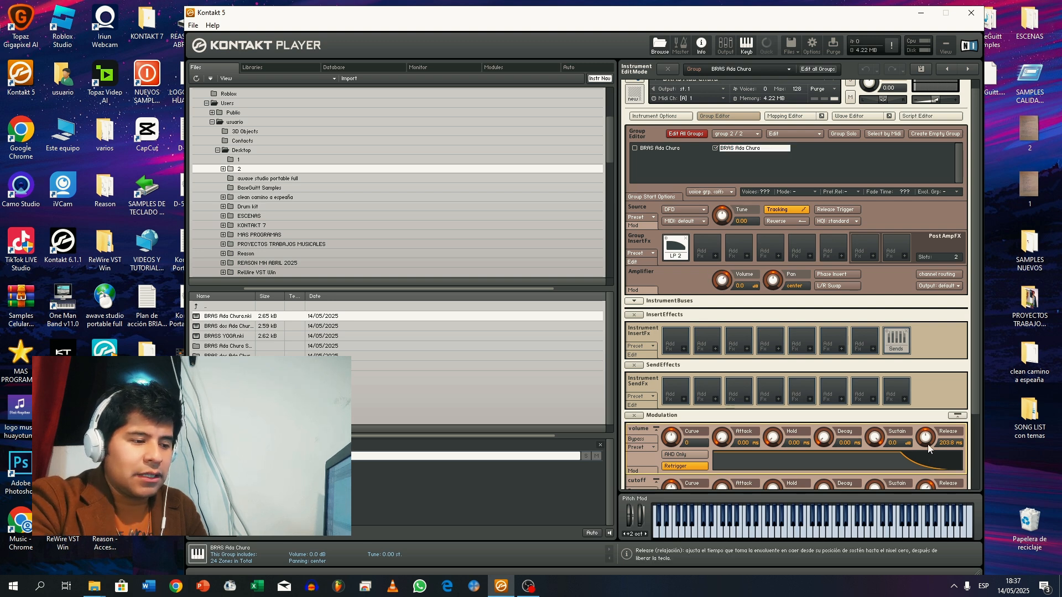
left_click_drag(927, 453, 927, 443)
left_click(849, 523)
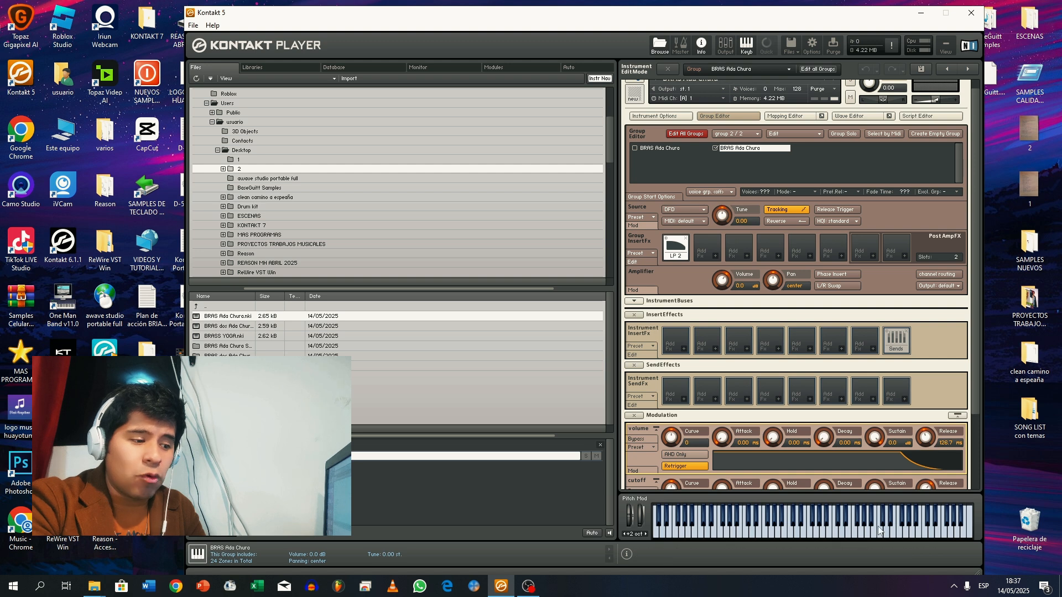
left_click(837, 532)
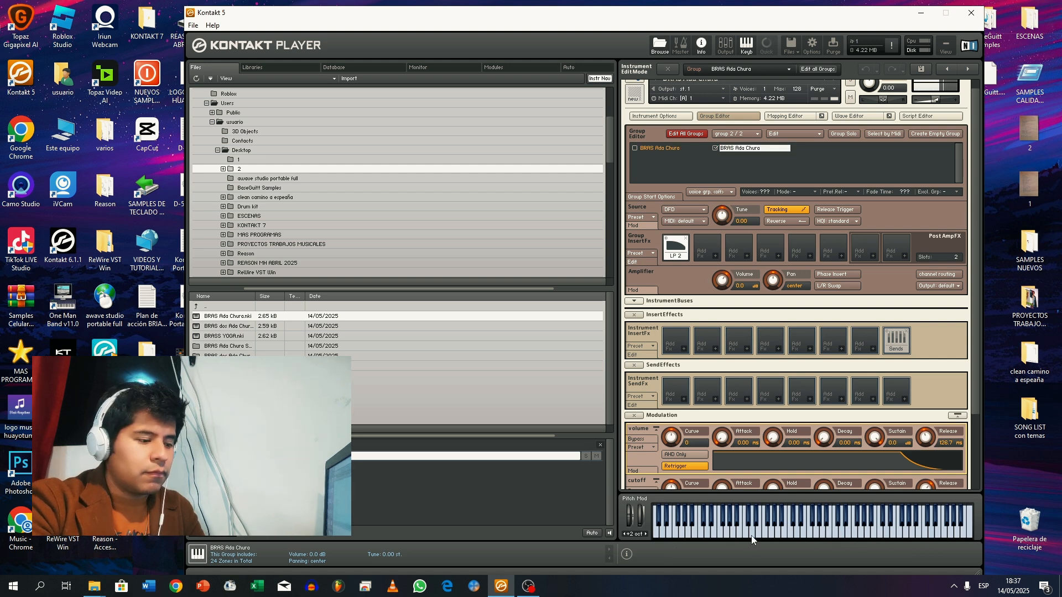
left_click(870, 532)
left_click(831, 532)
left_click(849, 532)
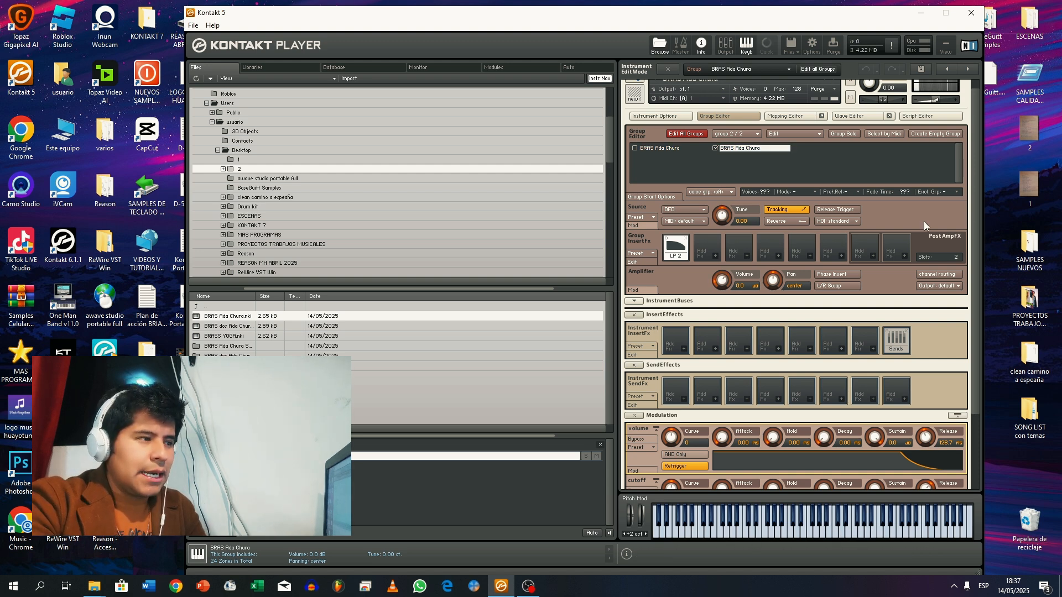
- Hide the group editor, show the Source modulators, raise pitch bend intensity to about mid-slider, and clear Sends from the instrument inserts
scroll(910, 220, "up", 1)
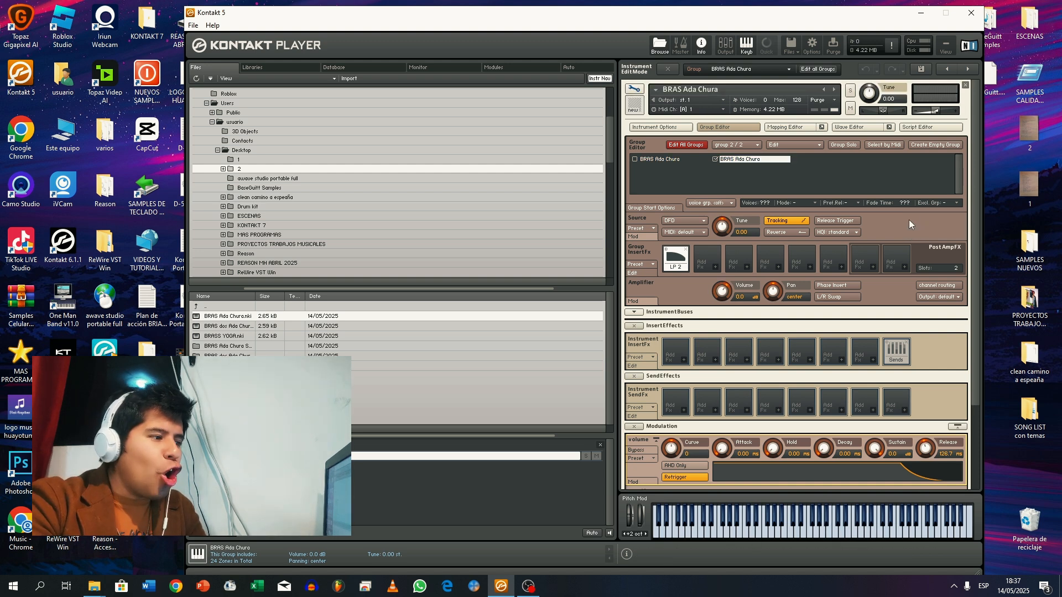
left_click(656, 237)
left_click(654, 239)
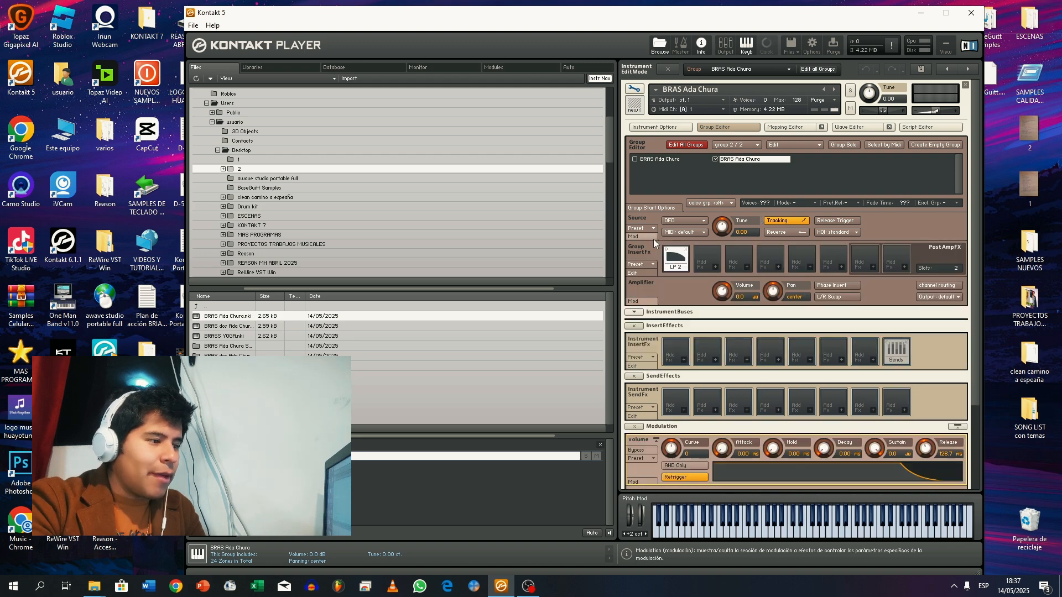
left_click(720, 128)
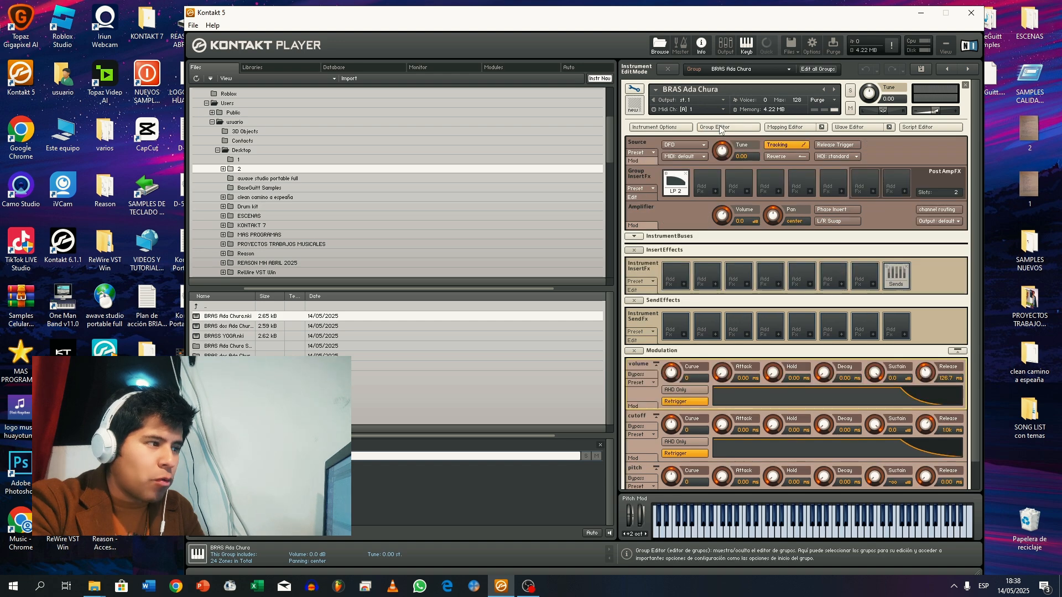
left_click(639, 161)
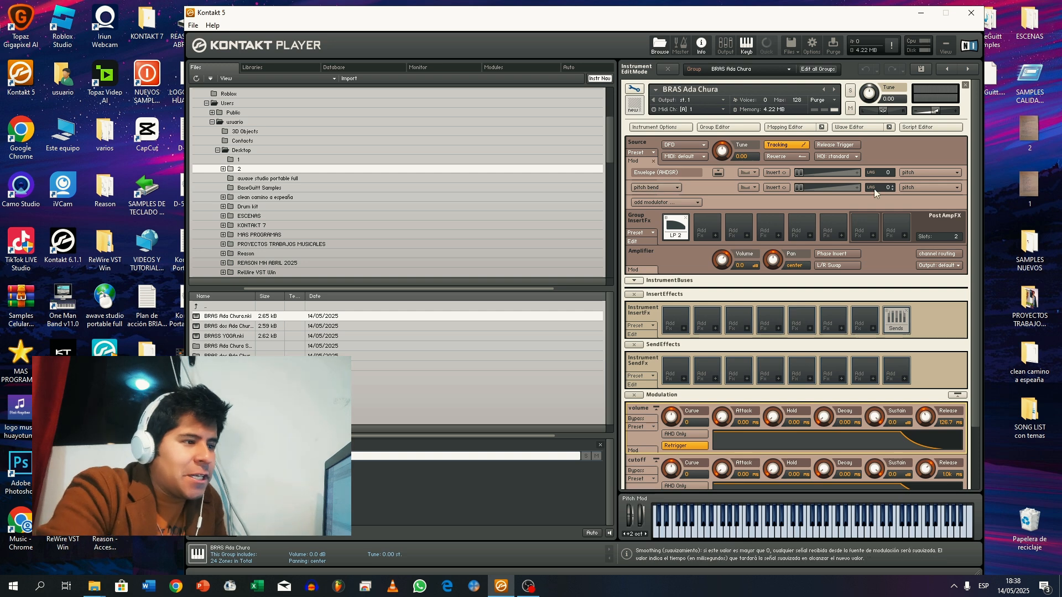
left_click_drag(798, 189, 808, 192)
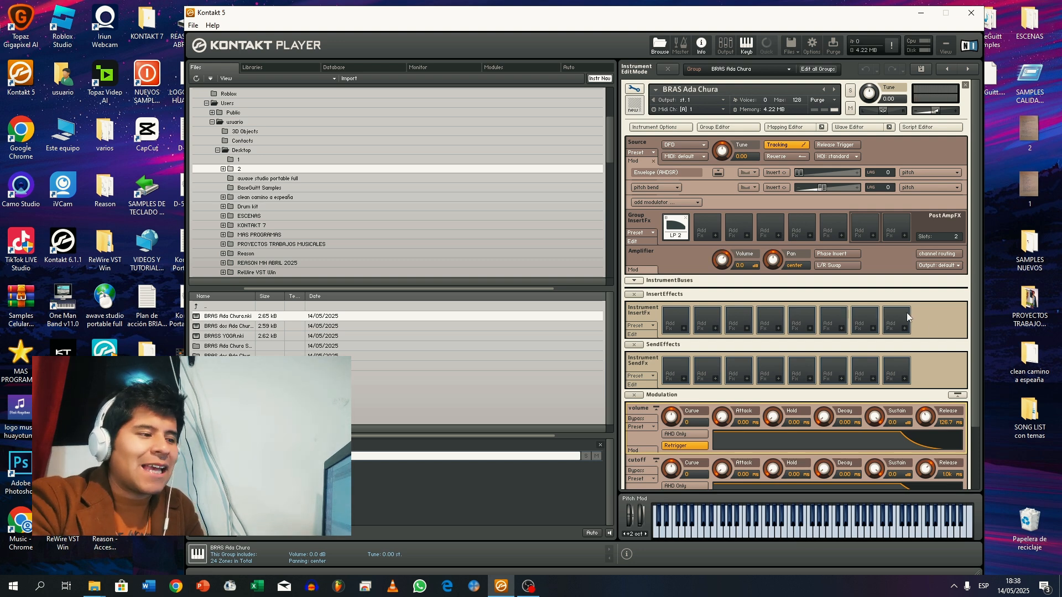
- Add a Reverb to the first instrument send effect slot and load its saved user preset
left_click(878, 238)
left_click(684, 369)
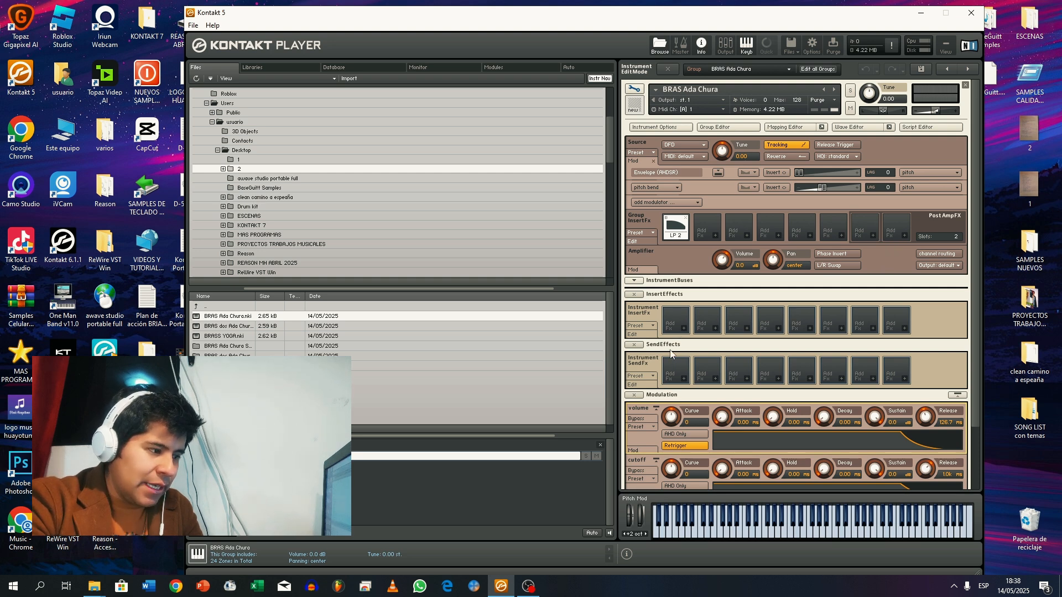
left_click(683, 378)
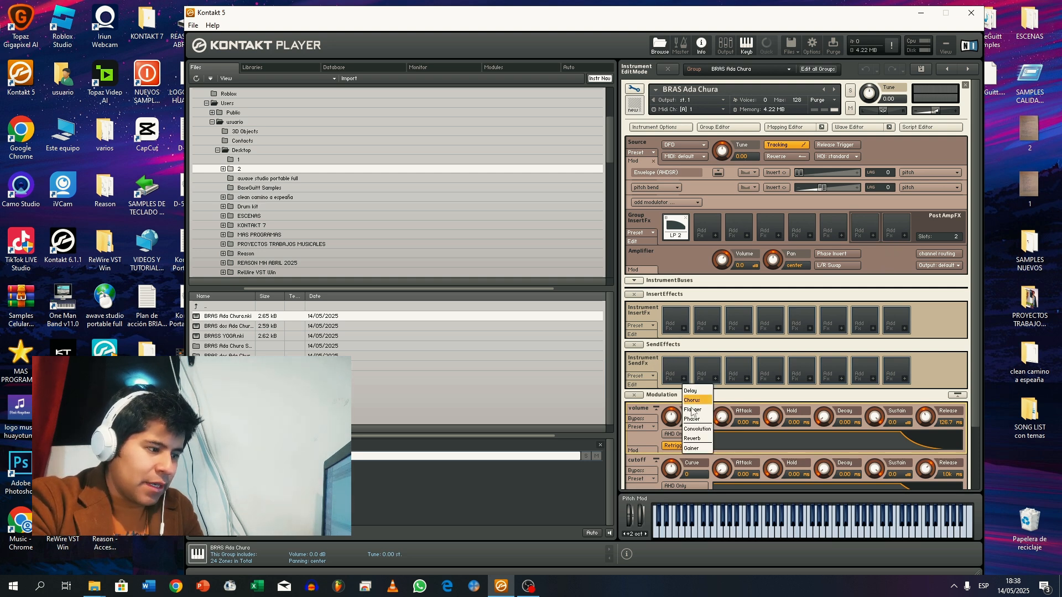
left_click(698, 432)
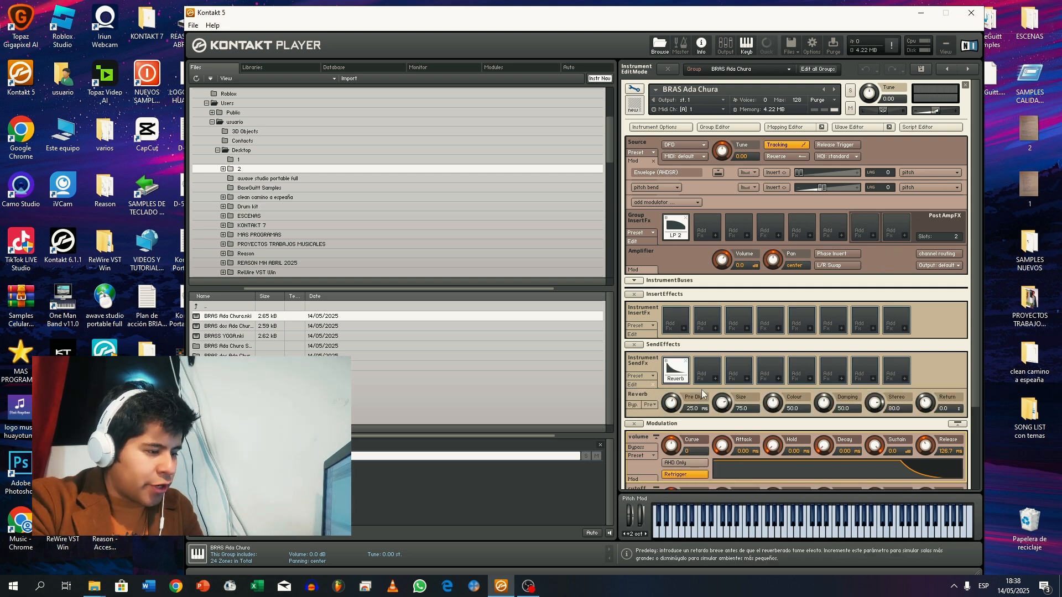
left_click(652, 377)
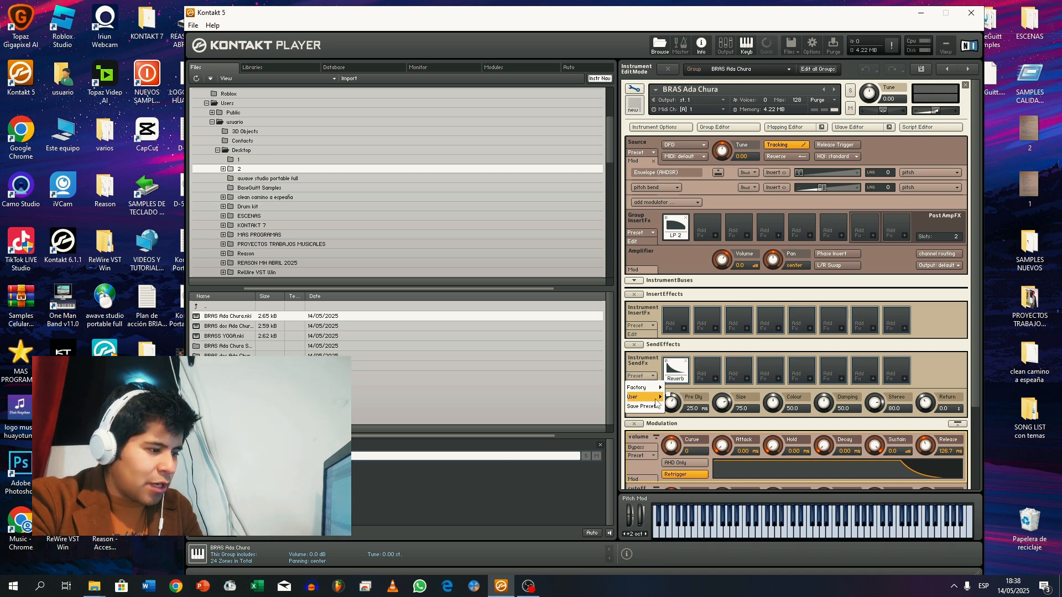
left_click(652, 375)
left_click(652, 404)
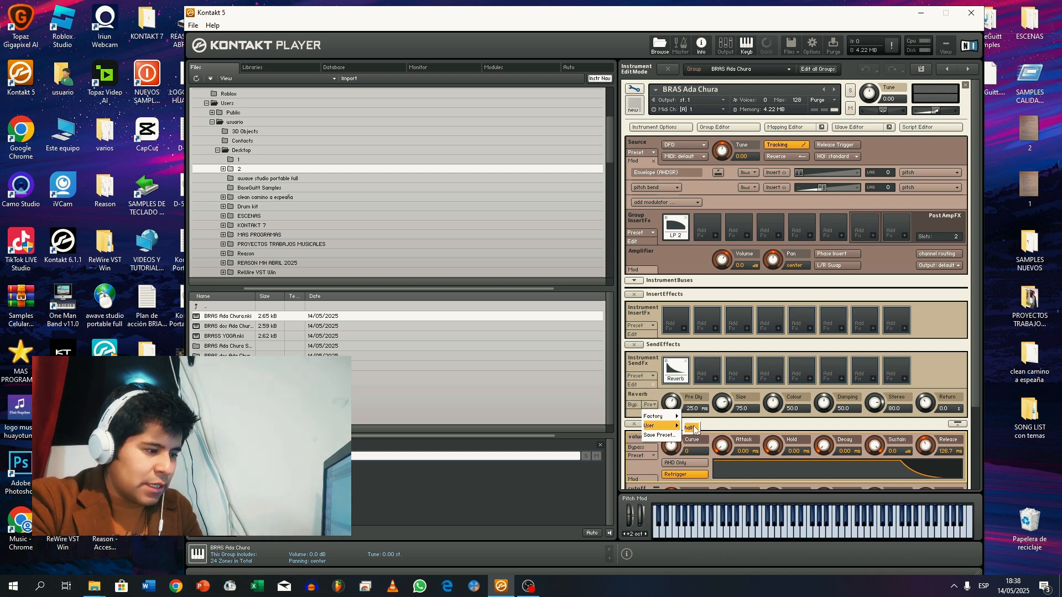
left_click(694, 429)
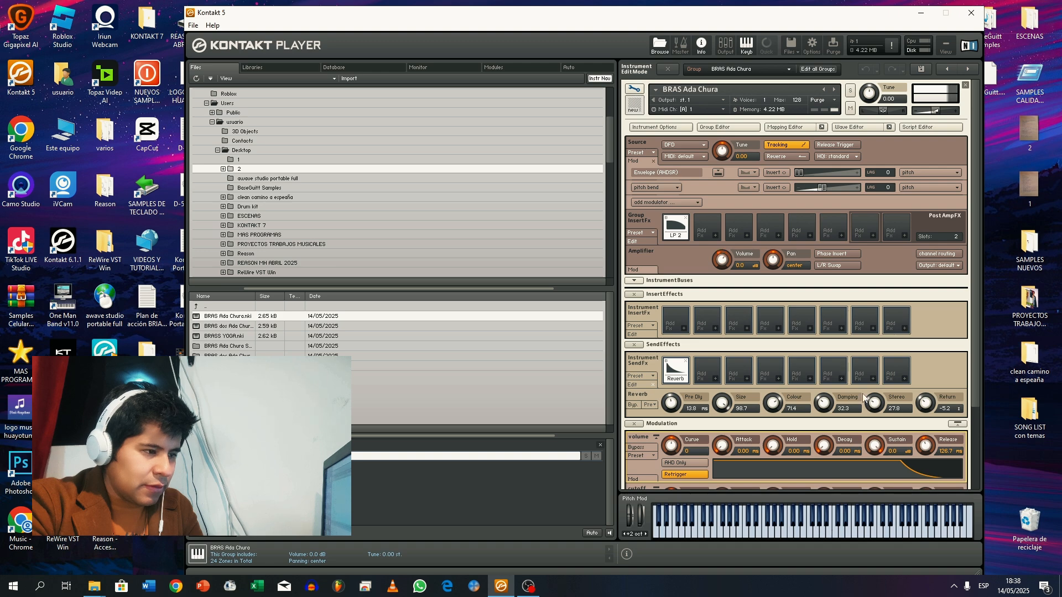
- Reopen the group editor, add Send Levels to the first group's first post-amp effect slot, and play a test note
left_click(729, 127)
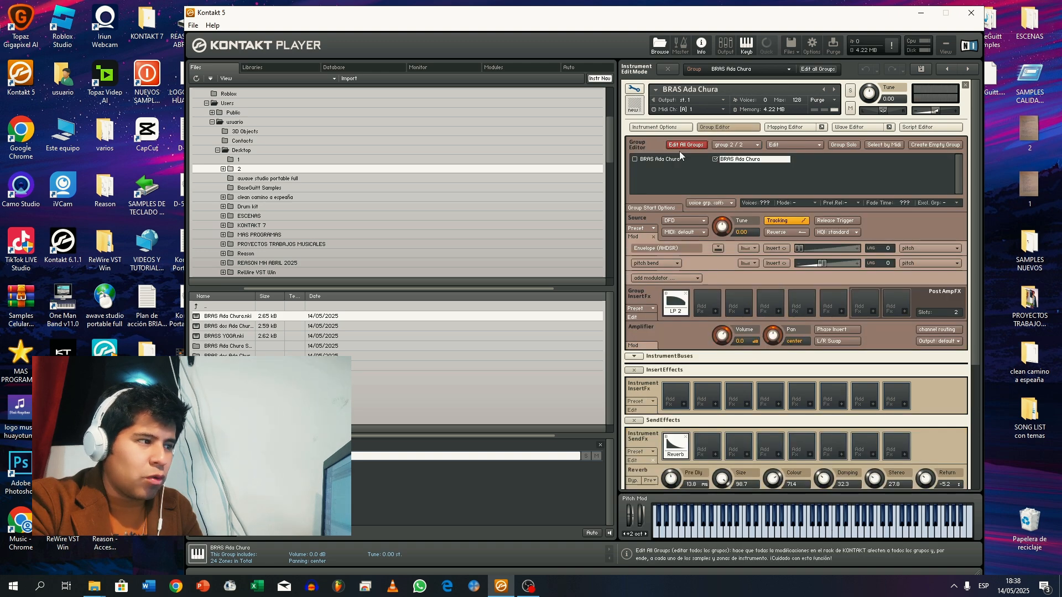
left_click(874, 311)
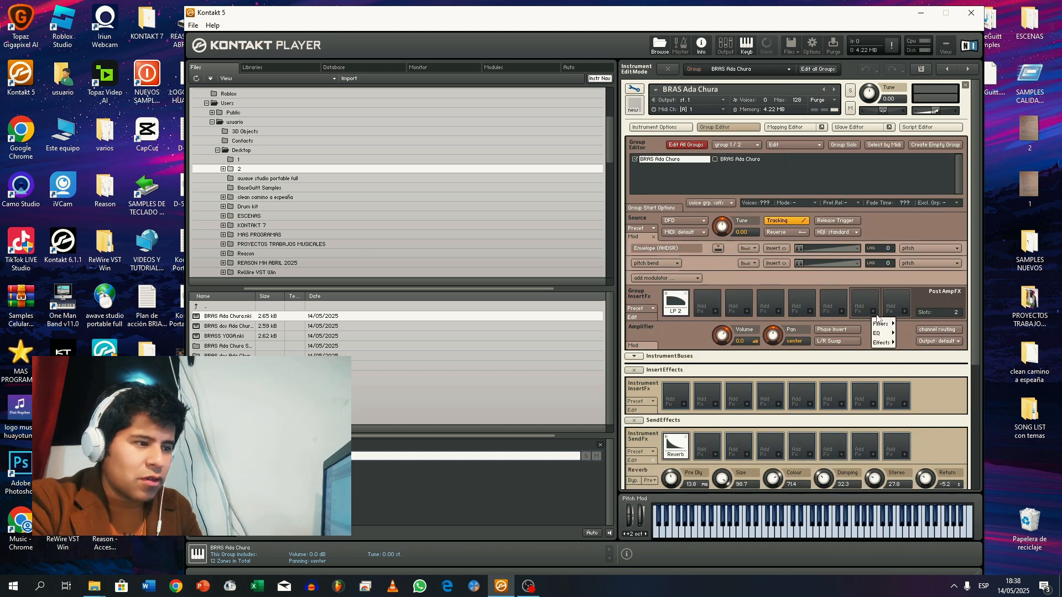
mouse_move(894, 342)
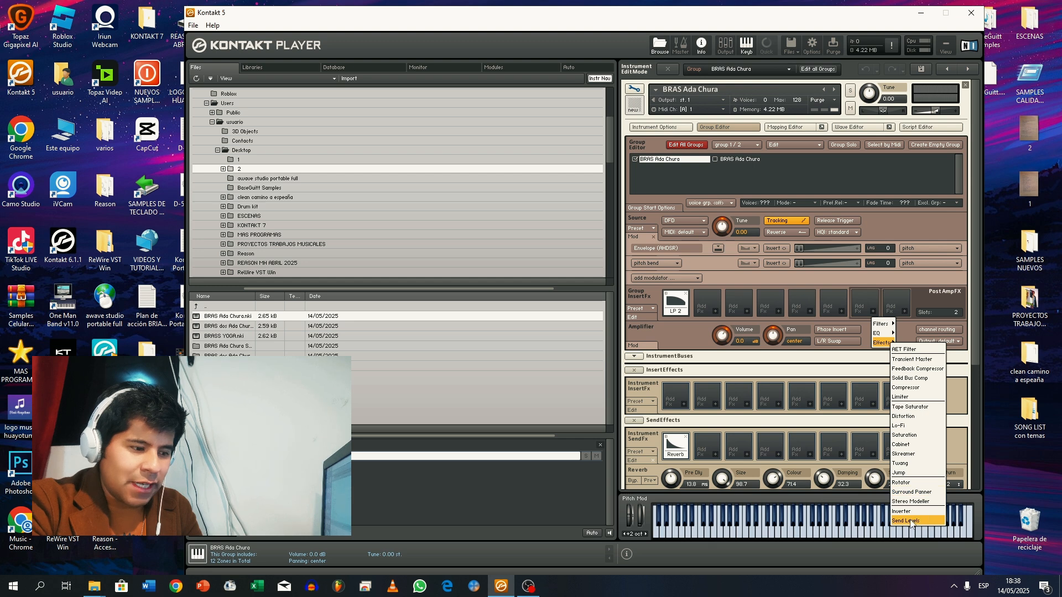
left_click(906, 520)
left_click(783, 532)
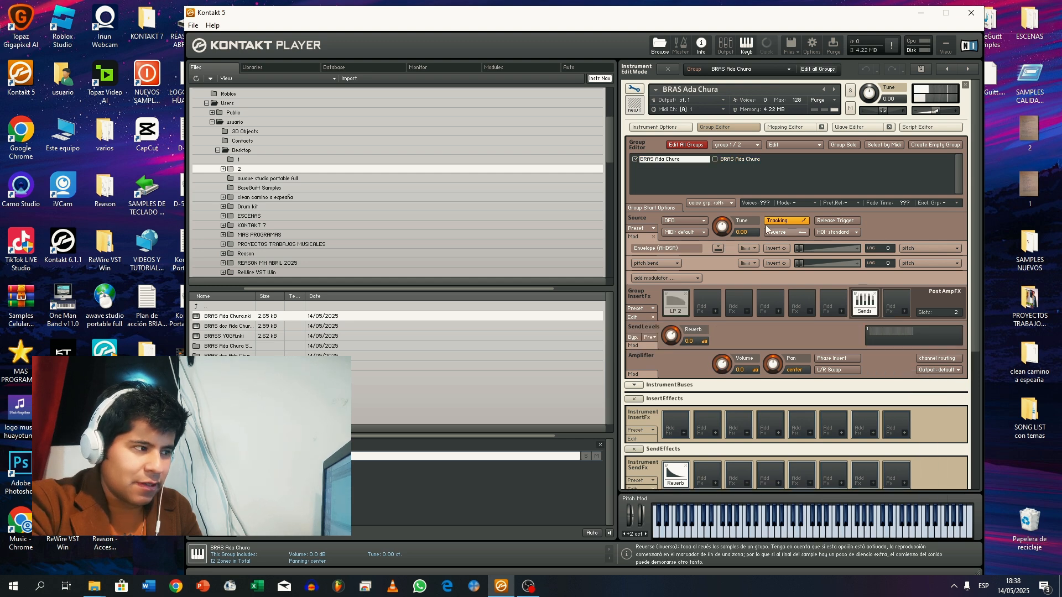
- Select the second group, add Send Levels to its first post-amp effect slot, and play test notes
left_click(738, 161)
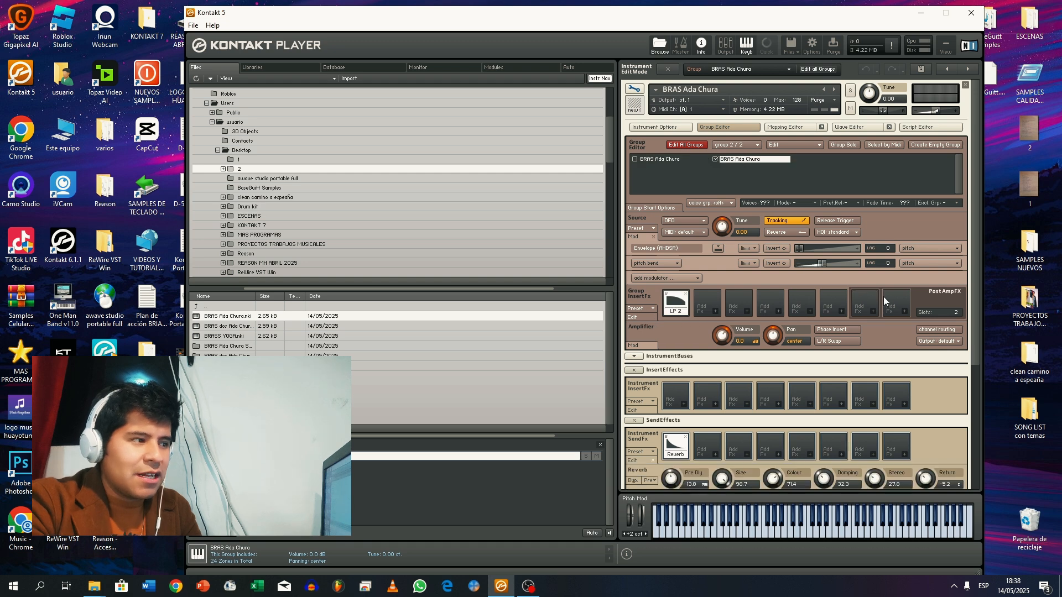
left_click(874, 312)
mouse_move(891, 343)
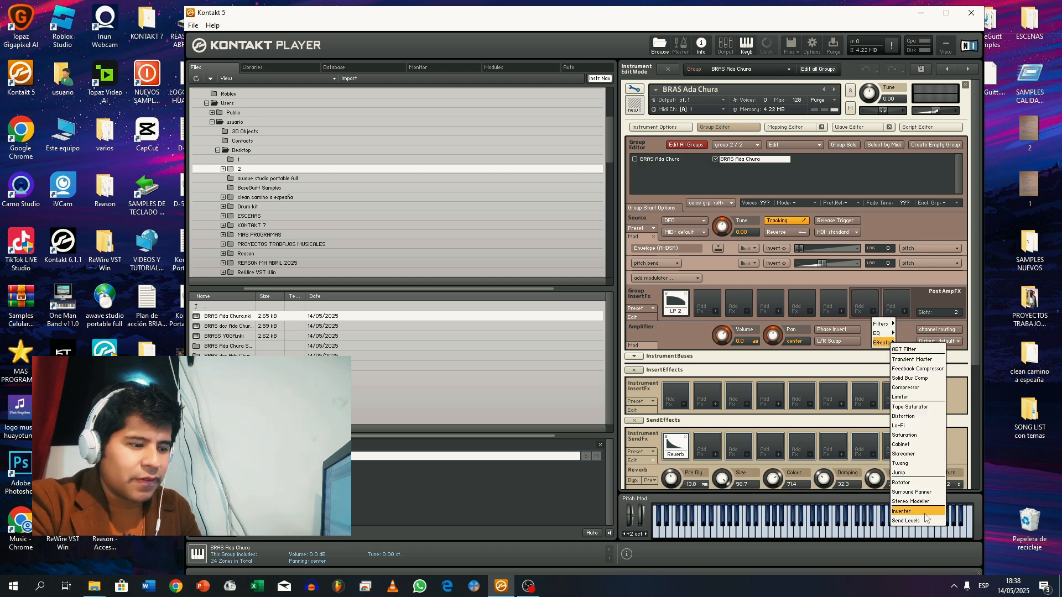
left_click(906, 521)
left_click_drag(874, 534, 722, 531)
- Raise the first group's amplifier volume, set the second group's to about 1.7 dB, and play test notes
left_click(678, 160)
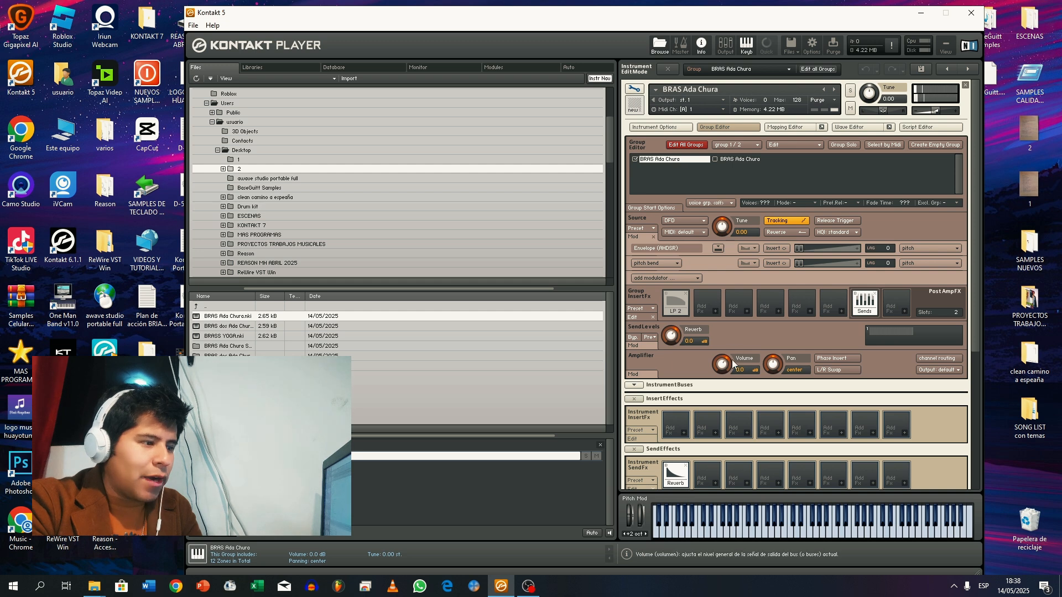
left_click_drag(722, 363, 722, 348)
left_click(730, 160)
left_click_drag(873, 532, 720, 531)
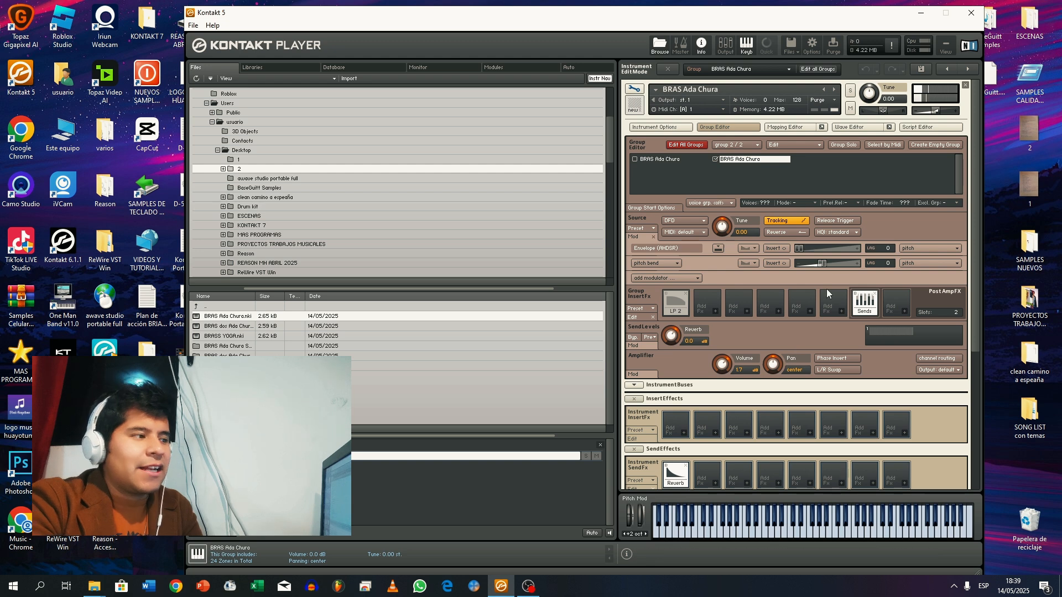
- Close the instrument editor and save the instrument to the Desktop as a monolith named BRAS Ada Chura V5.3.0
left_click(633, 94)
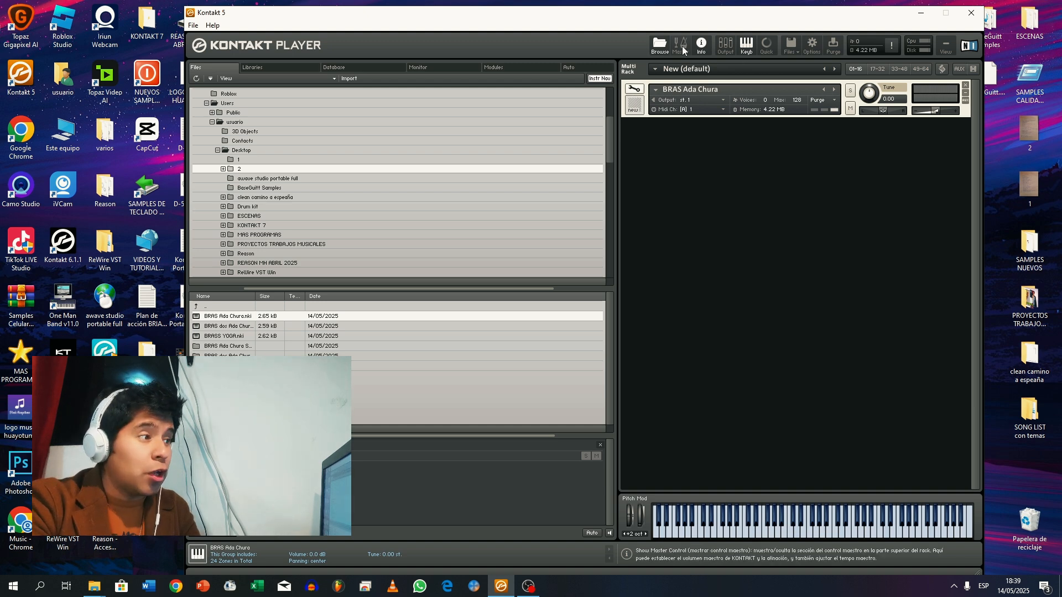
left_click(790, 47)
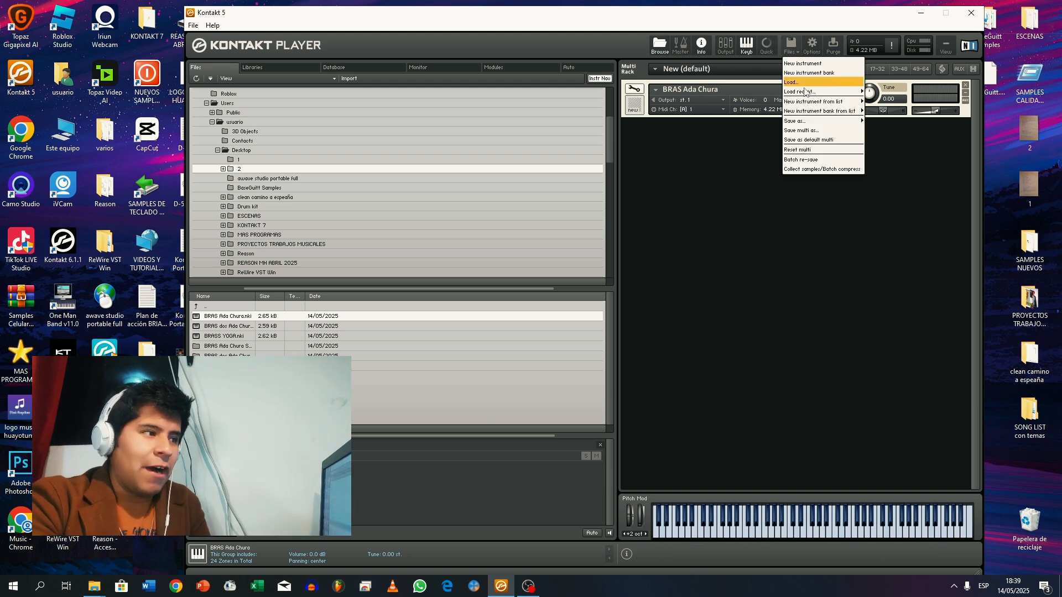
mouse_move(829, 126)
left_click(884, 128)
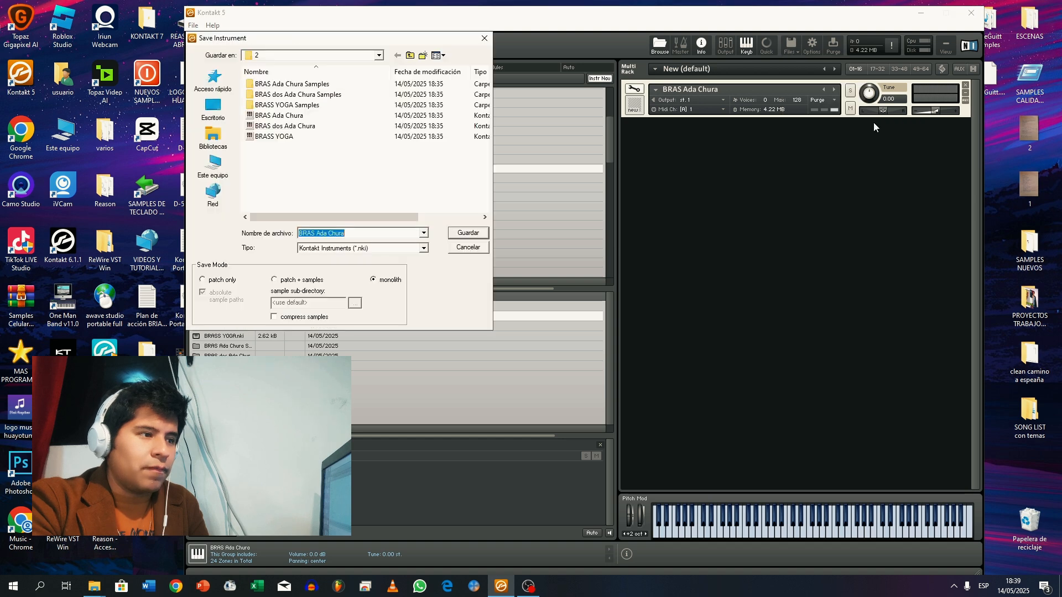
left_click(207, 102)
left_click(368, 233)
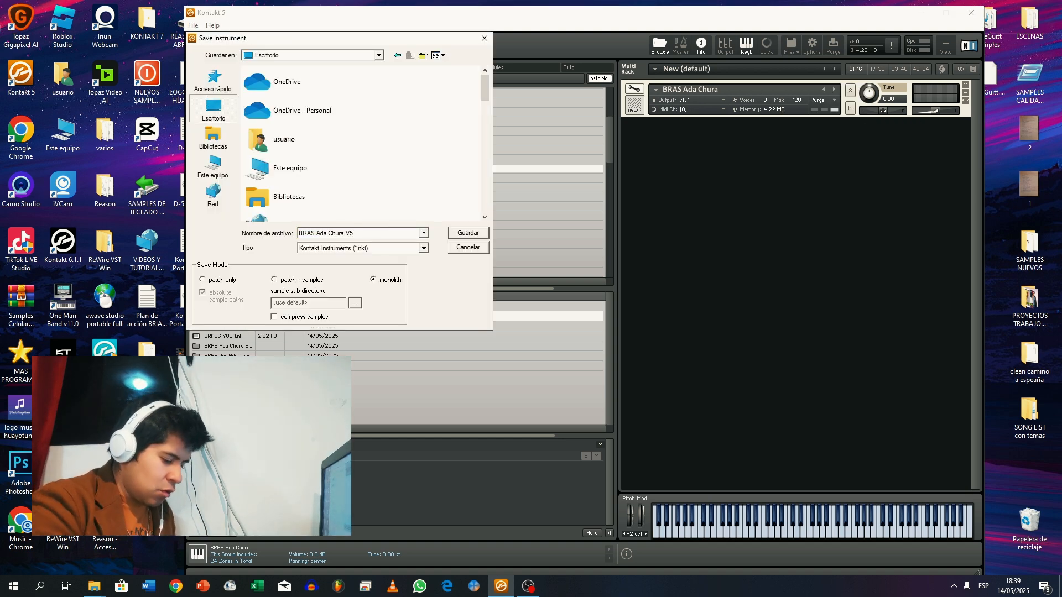
key("Return")
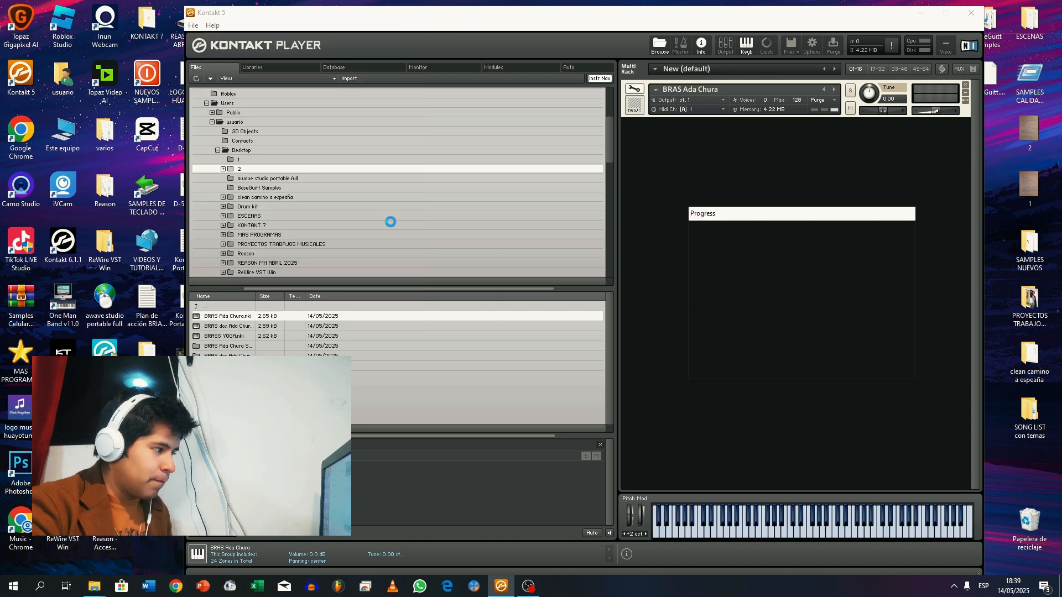
- Quit Kontakt 5 and close the open folder window to get back to the desktop
left_click(972, 16)
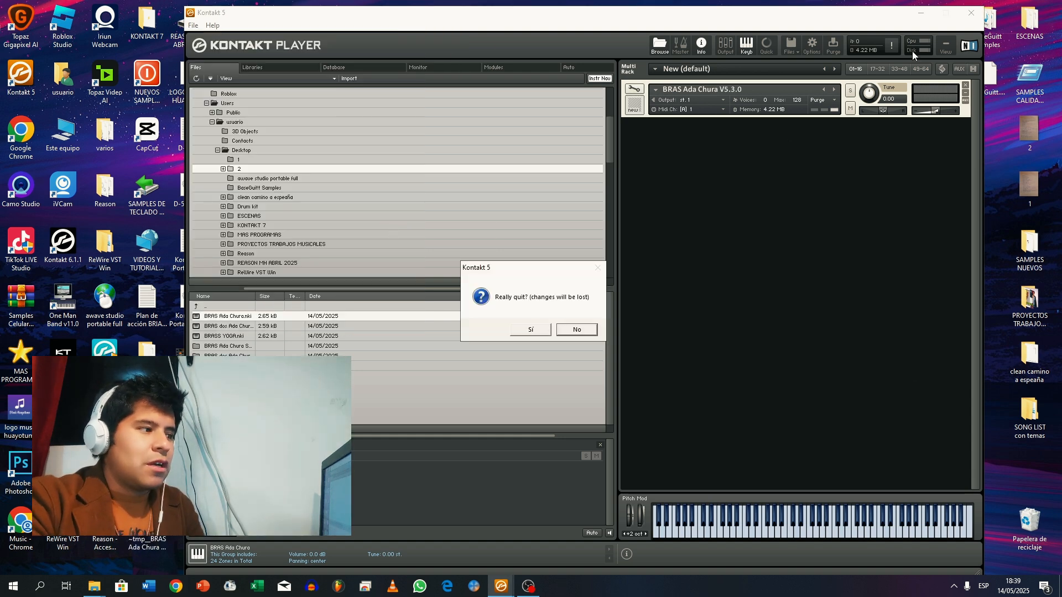
left_click(530, 329)
left_click(813, 83)
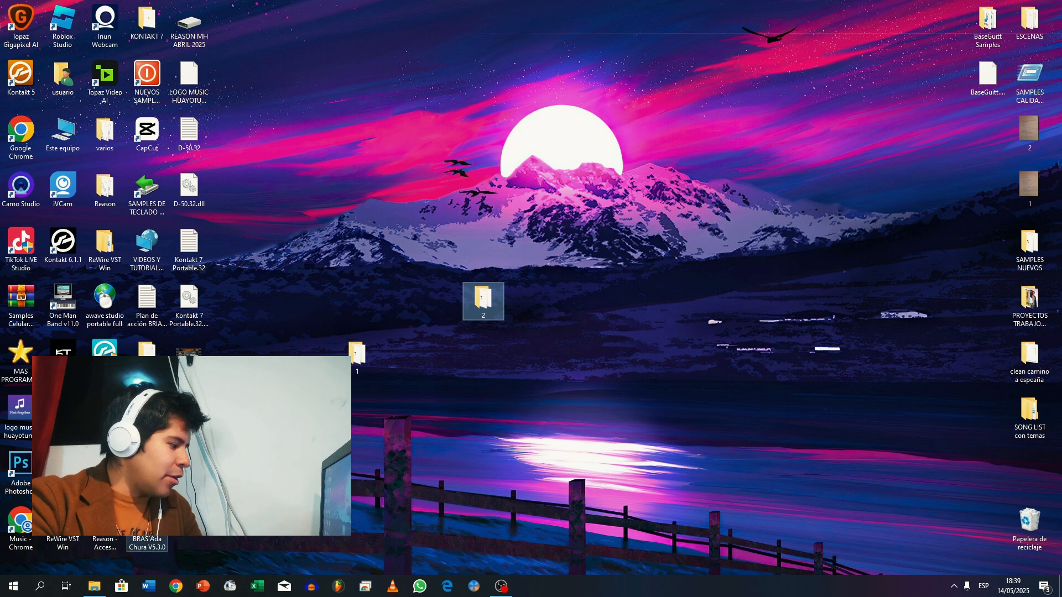
key("Return")
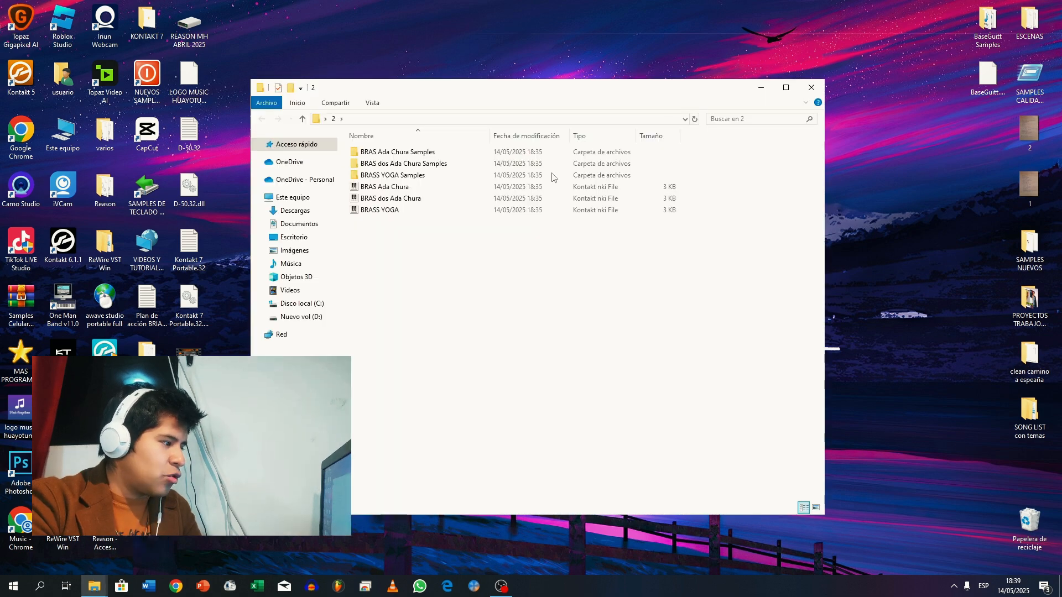
key("alt+F4")
key("Down")
key("Return")
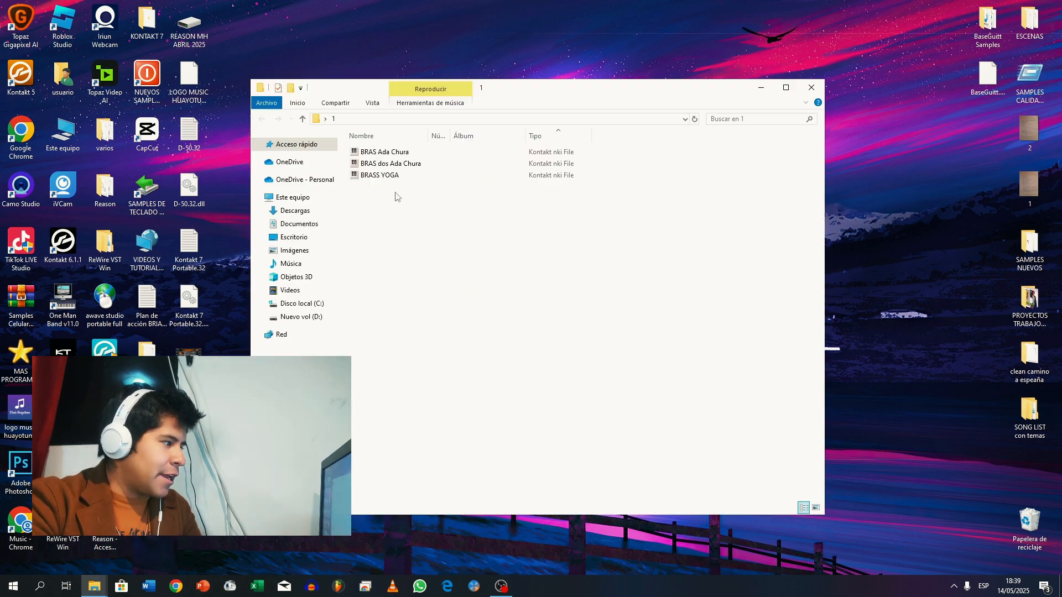
left_click_drag(387, 152, 689, 53)
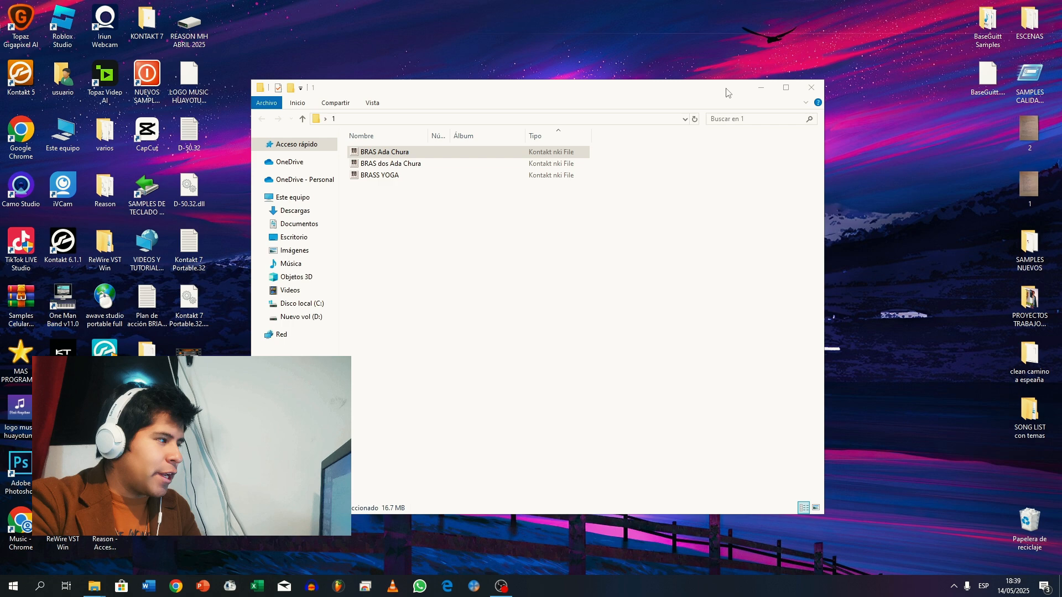
left_click(812, 87)
- Send folders 1 and 2 to the recycle bin and space out the two BRAS Ada Chura files on the desktop
left_click_drag(360, 360, 1029, 523)
left_click_drag(695, 22, 399, 301)
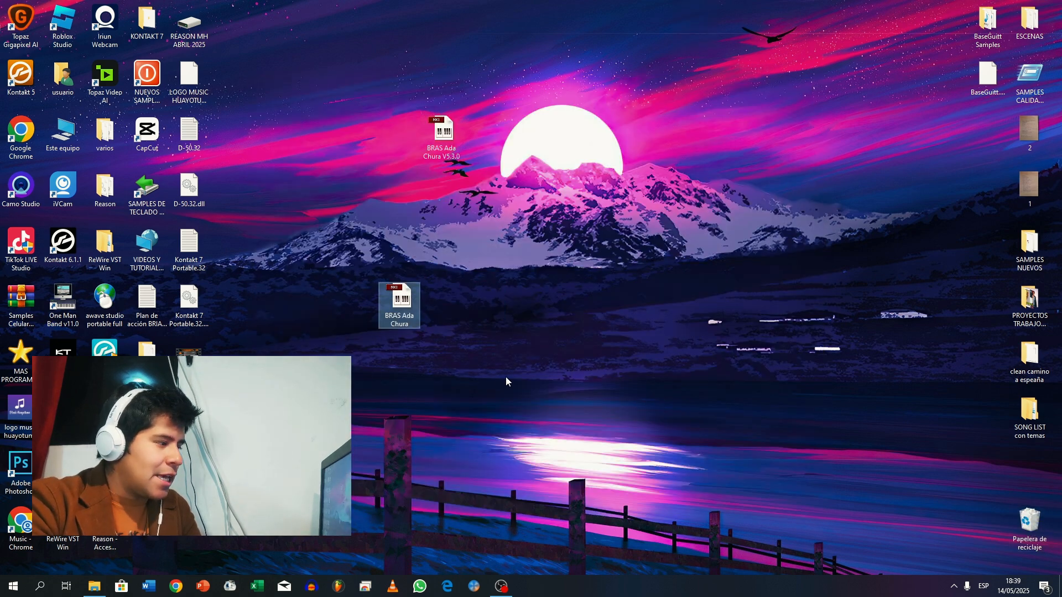
left_click_drag(442, 133, 568, 244)
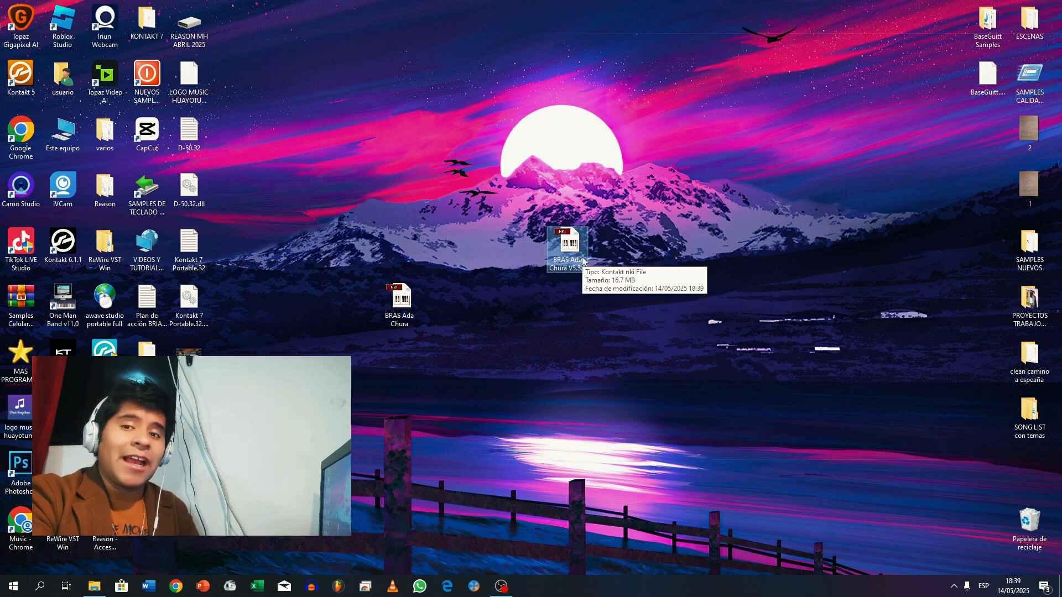
- Send the original BRAS Ada Chura file to the recycle bin and select the V5.3.0 version
left_click(406, 313)
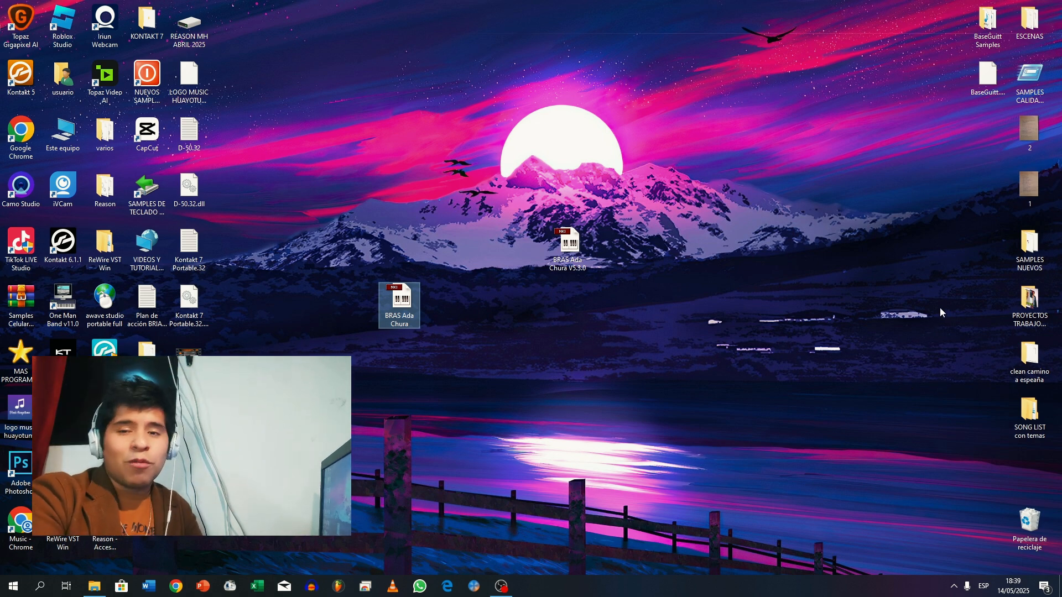
left_click_drag(412, 304, 1027, 526)
left_click(585, 249)
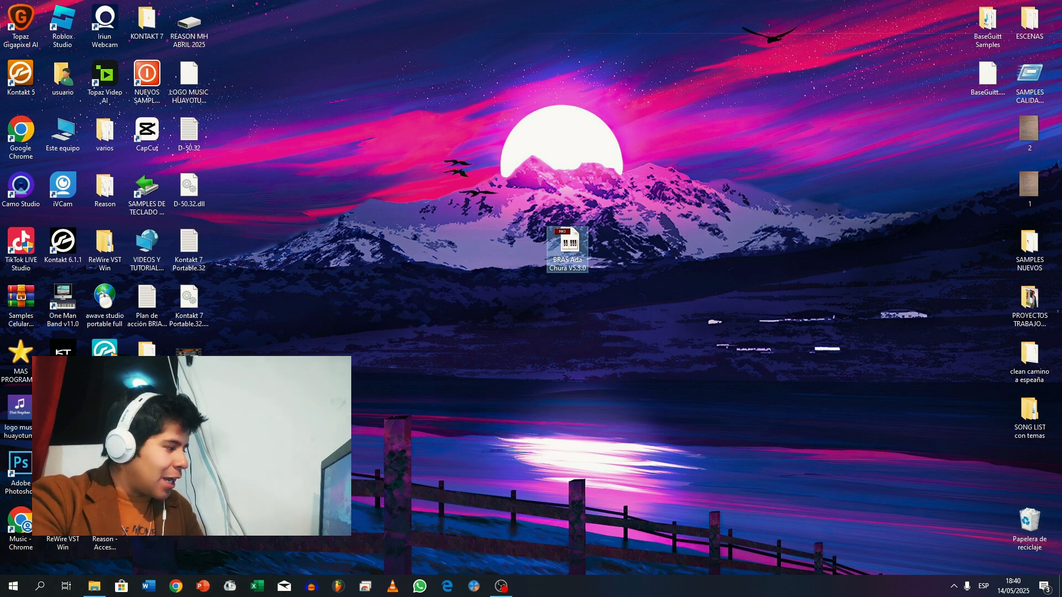
- Reopen Kontakt 5, load BRAS Ada Chura V5.3.0.nki from the Desktop folder, and play a test note
double_click(29, 76)
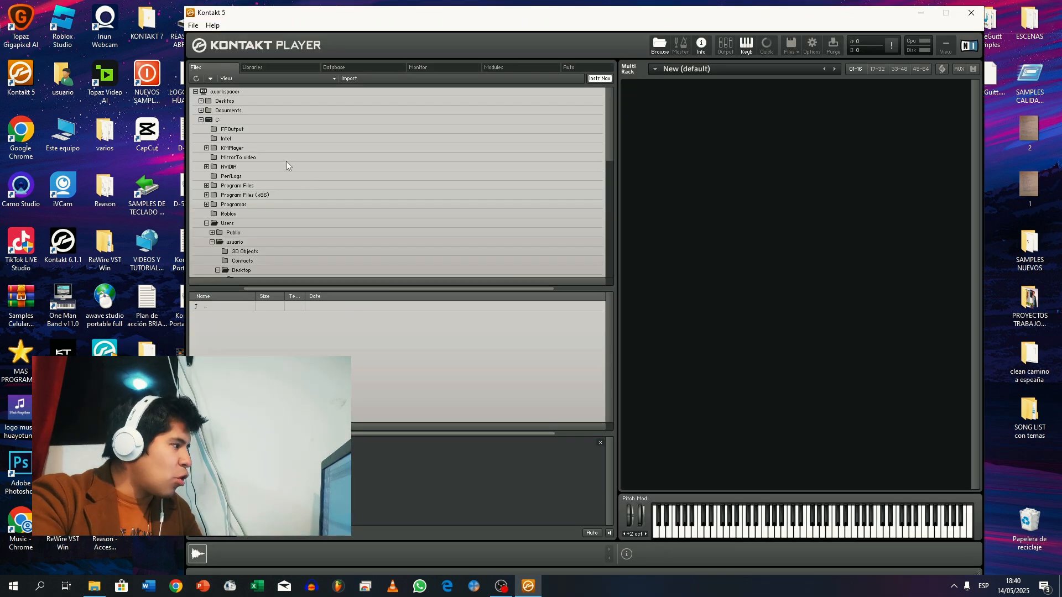
left_click(225, 103)
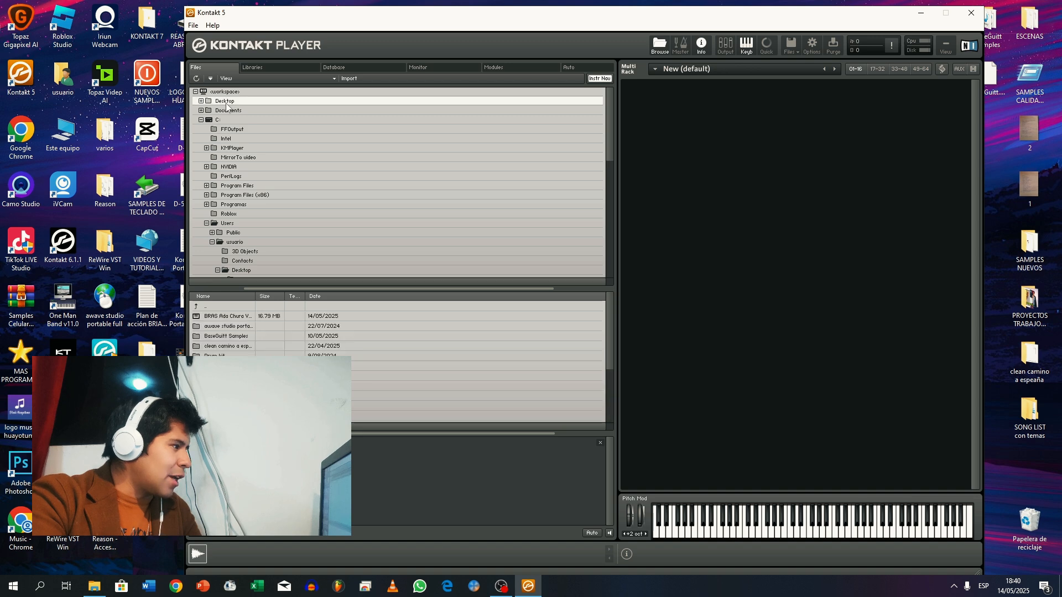
left_click_drag(229, 317, 797, 330)
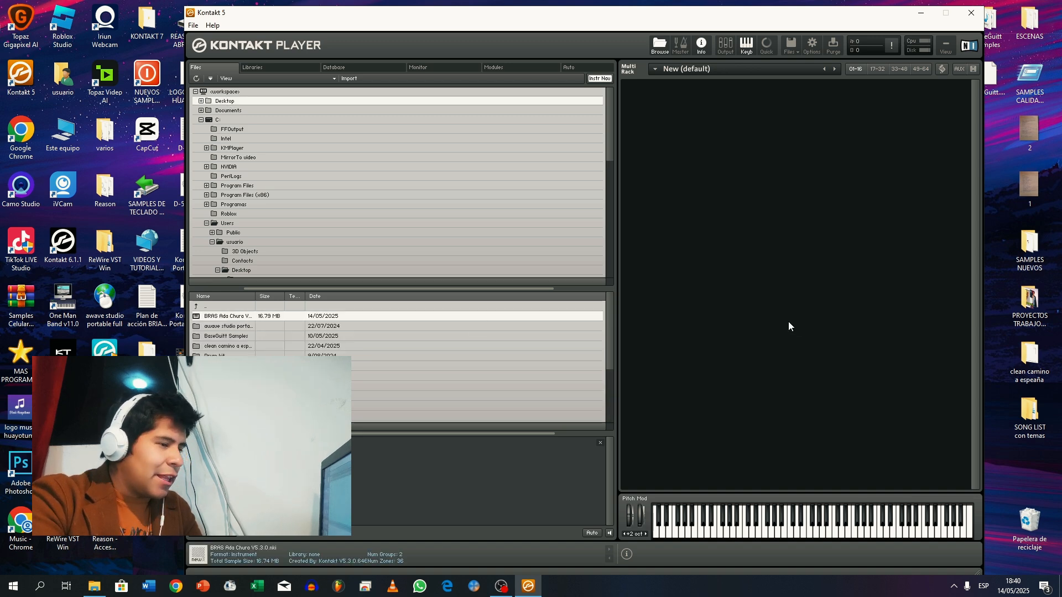
left_click(869, 531)
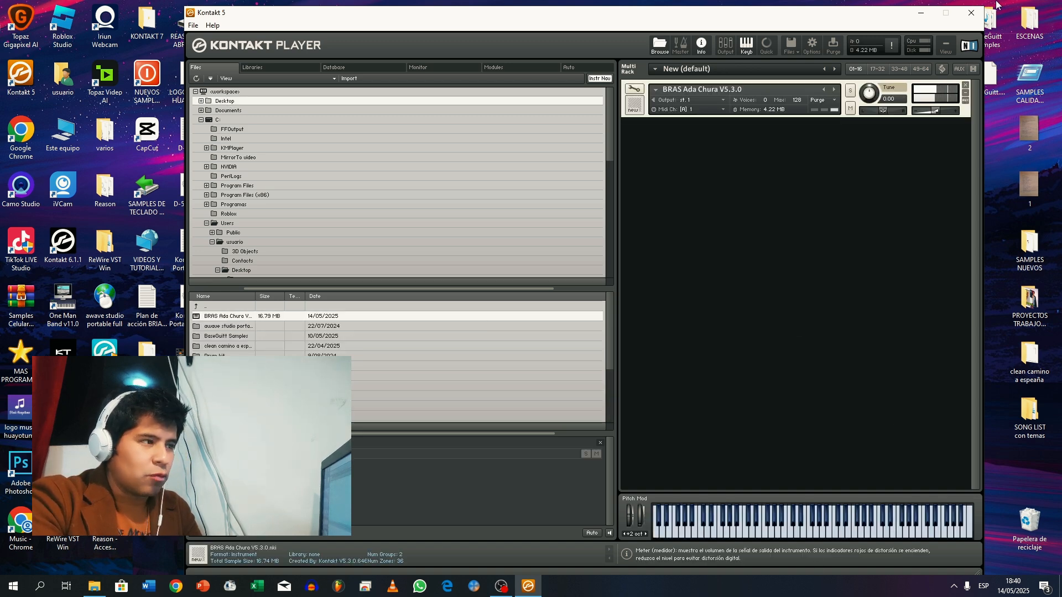
- View the Kontakt Player version information and quit the program
left_click(971, 52)
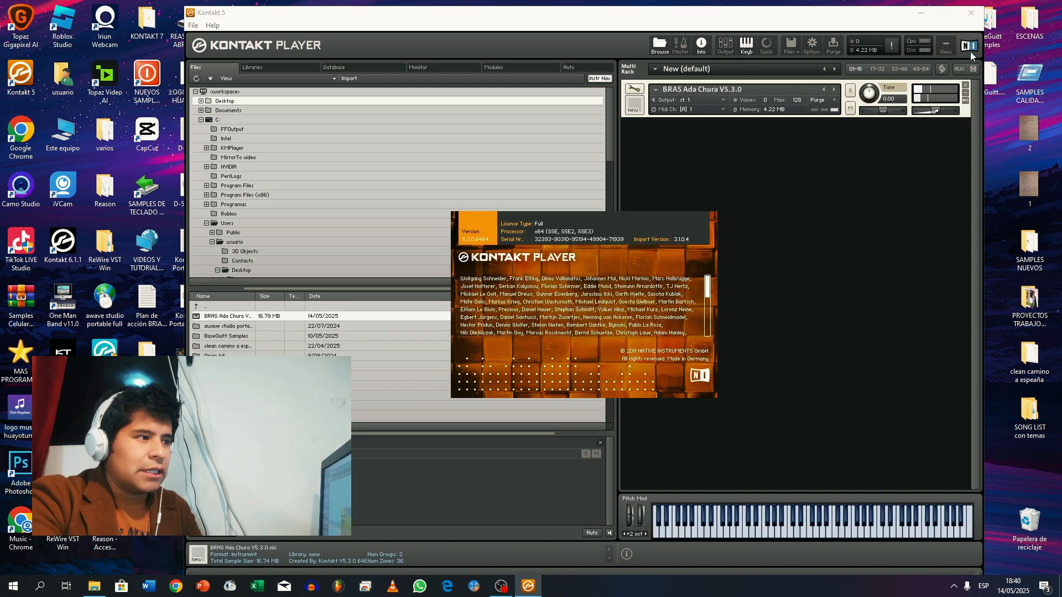
left_click(643, 253)
left_click(971, 13)
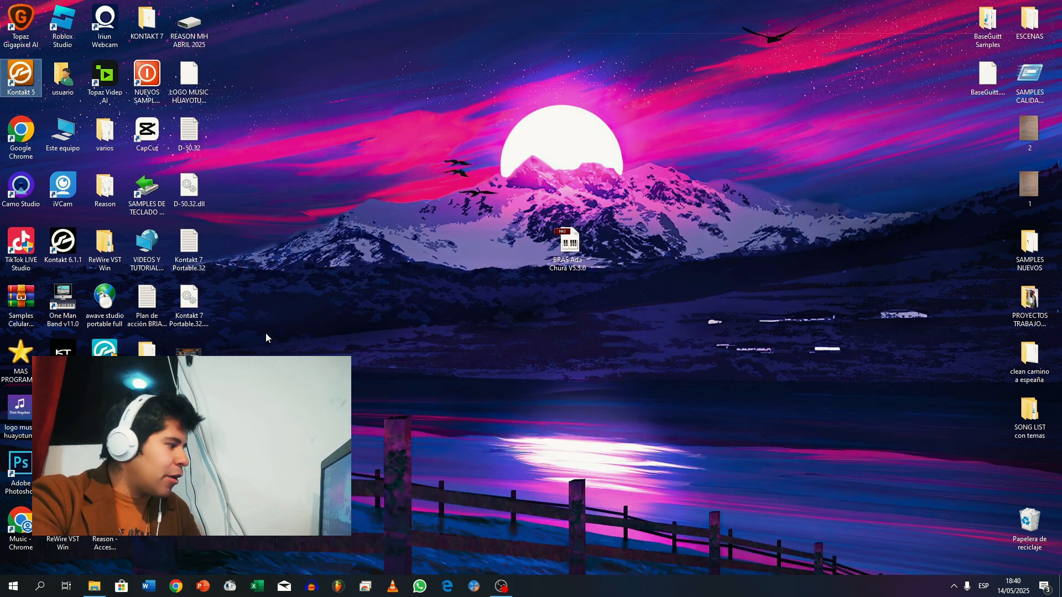
- Open the portable Kontakt 5 and view its version information
left_click(104, 350)
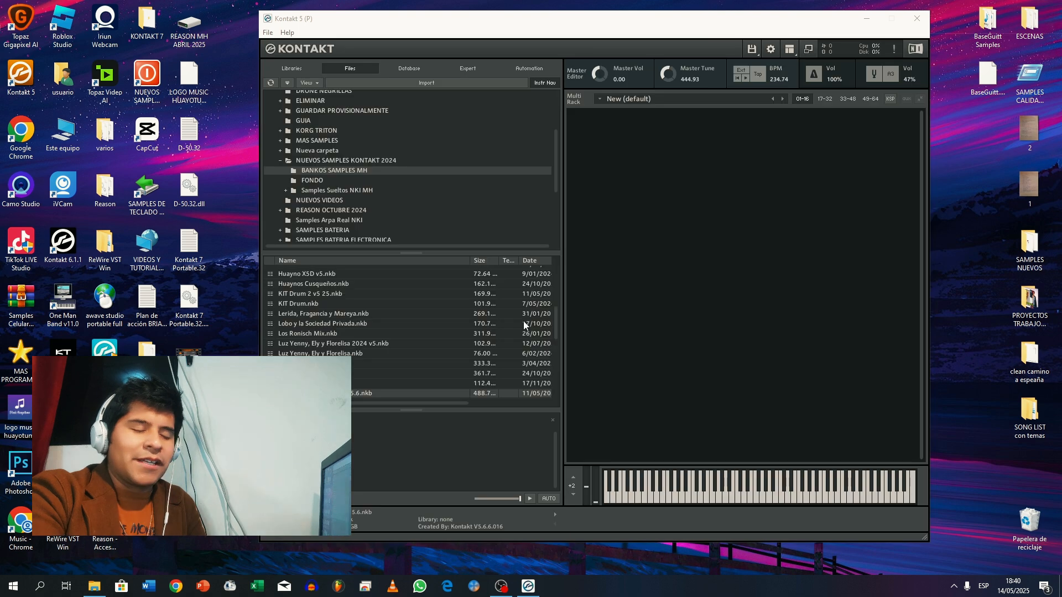
left_click(921, 50)
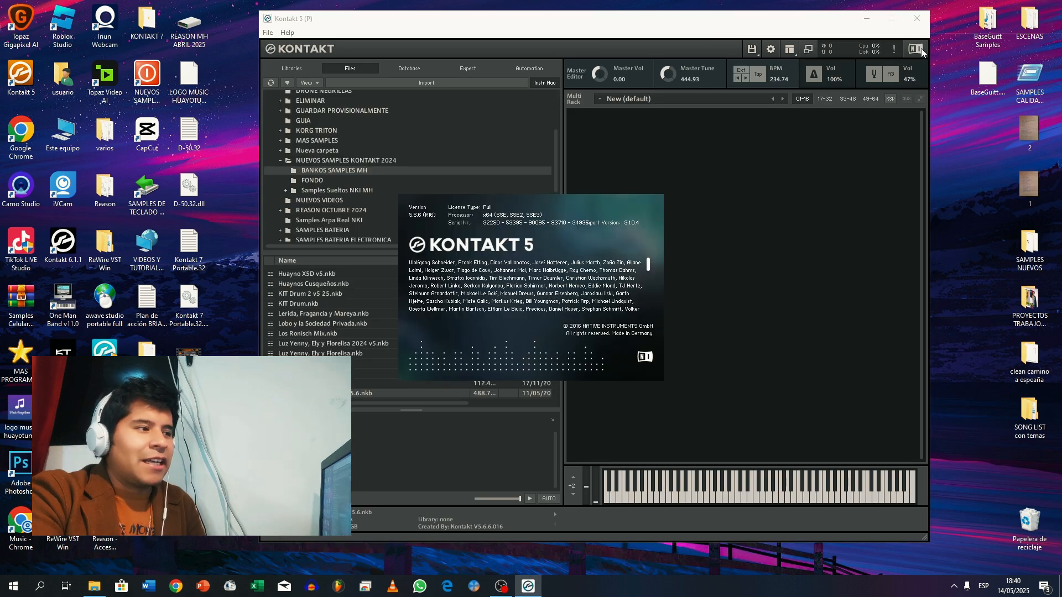
left_click(574, 286)
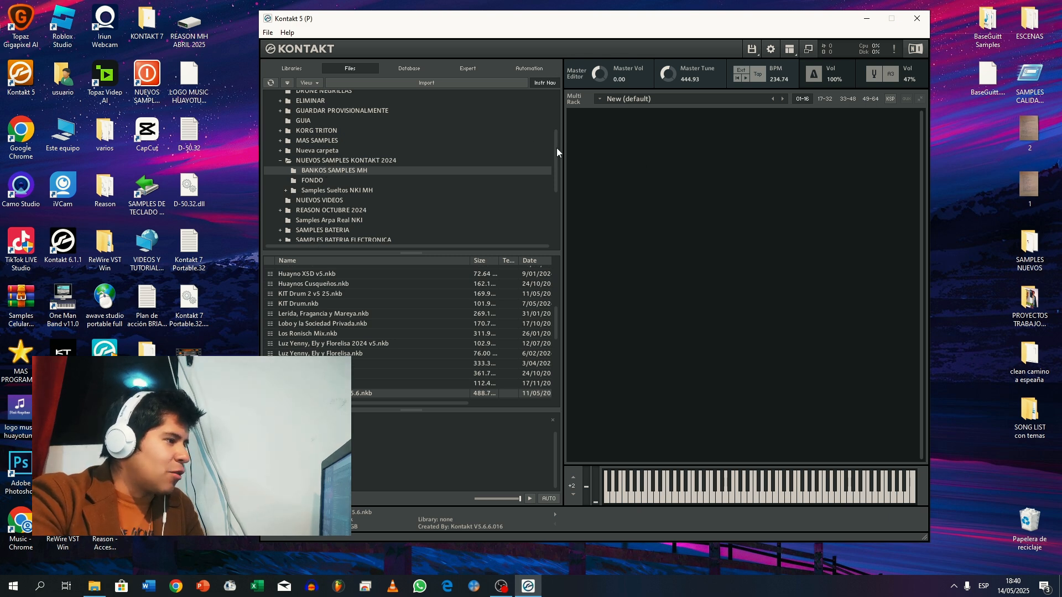
- Load BRAS Ada Chura V5.3.0.nki from the Desktop folder into the portable Kontakt 5, test it, and quit
left_click_drag(556, 149, 560, 110)
left_click(302, 105)
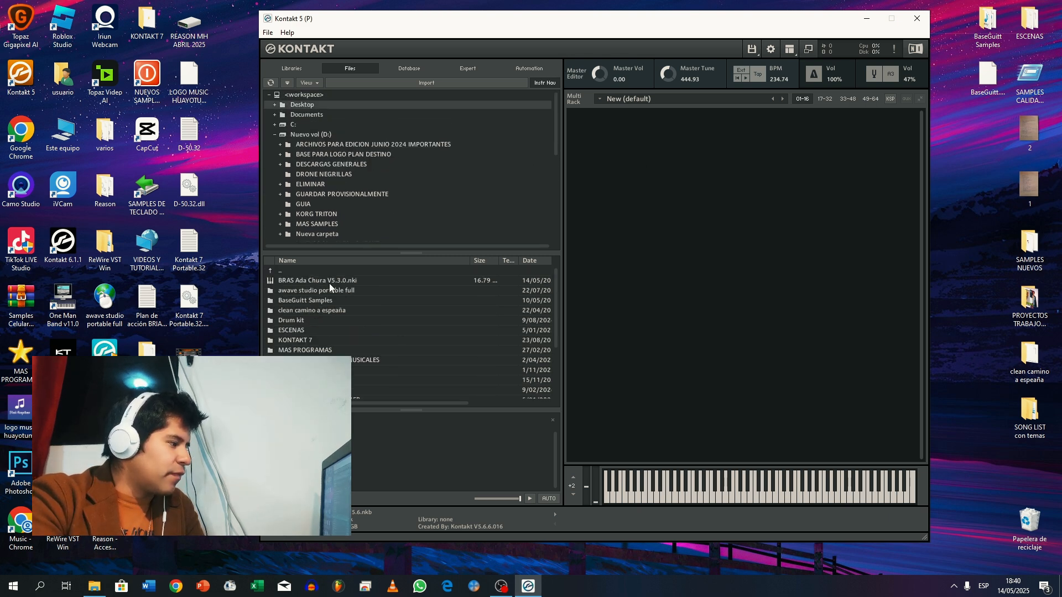
double_click(330, 282)
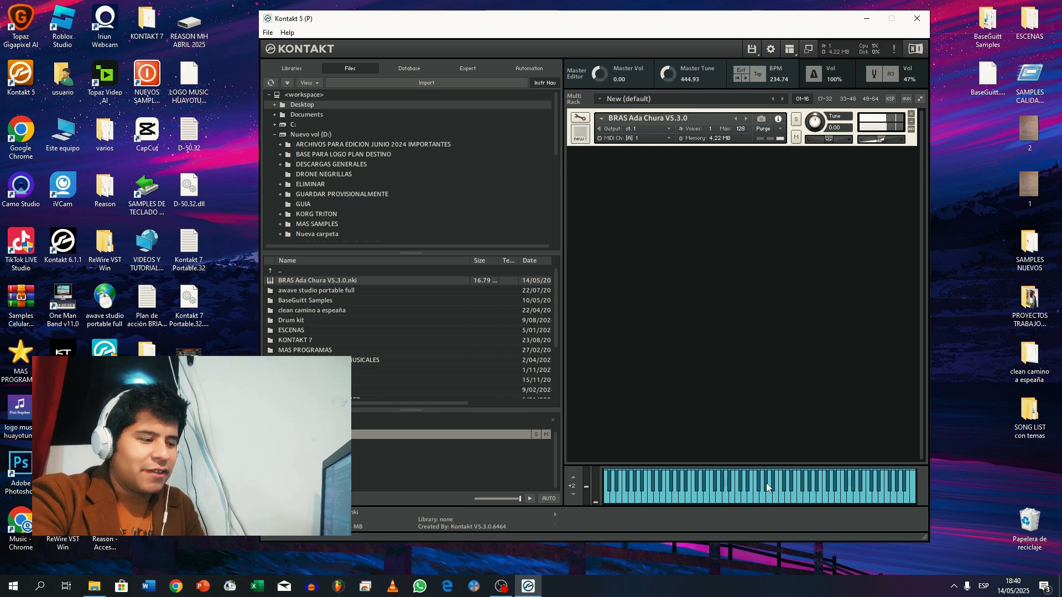
left_click(917, 19)
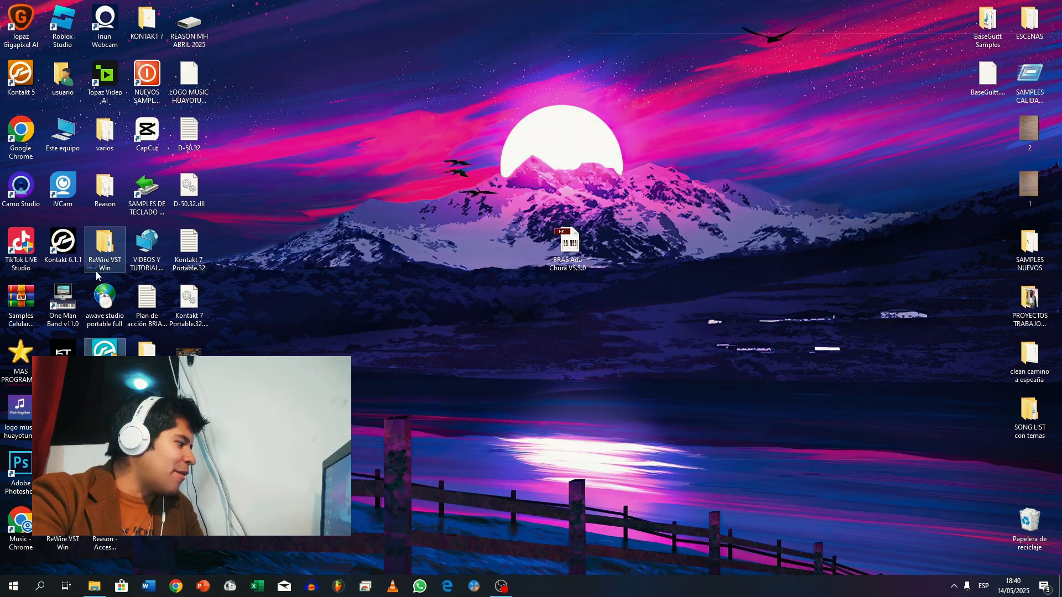
- Open Kontakt 6.1.1 and view its version information
double_click(63, 244)
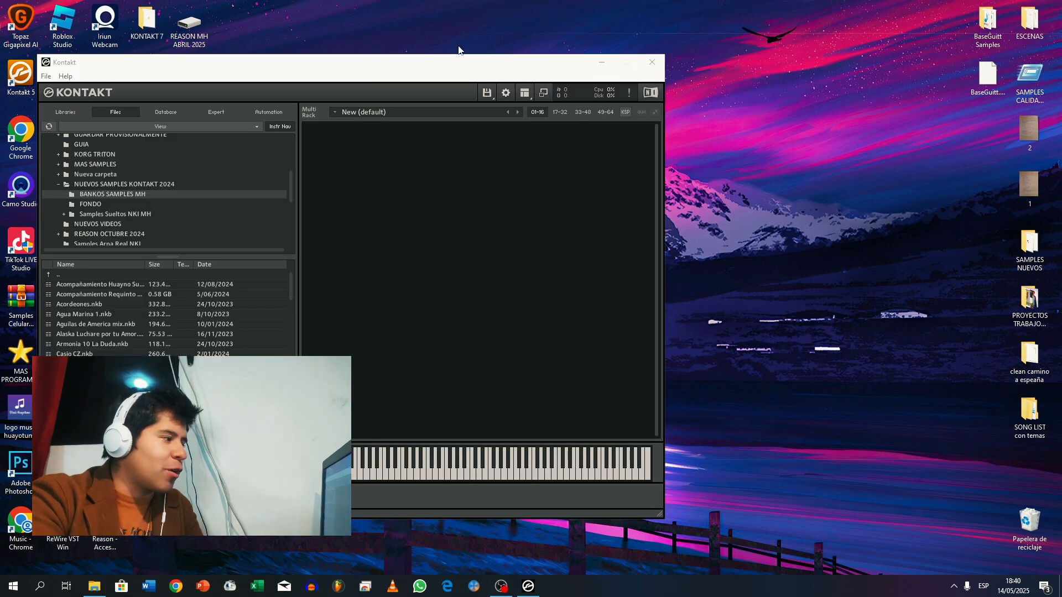
left_click(657, 95)
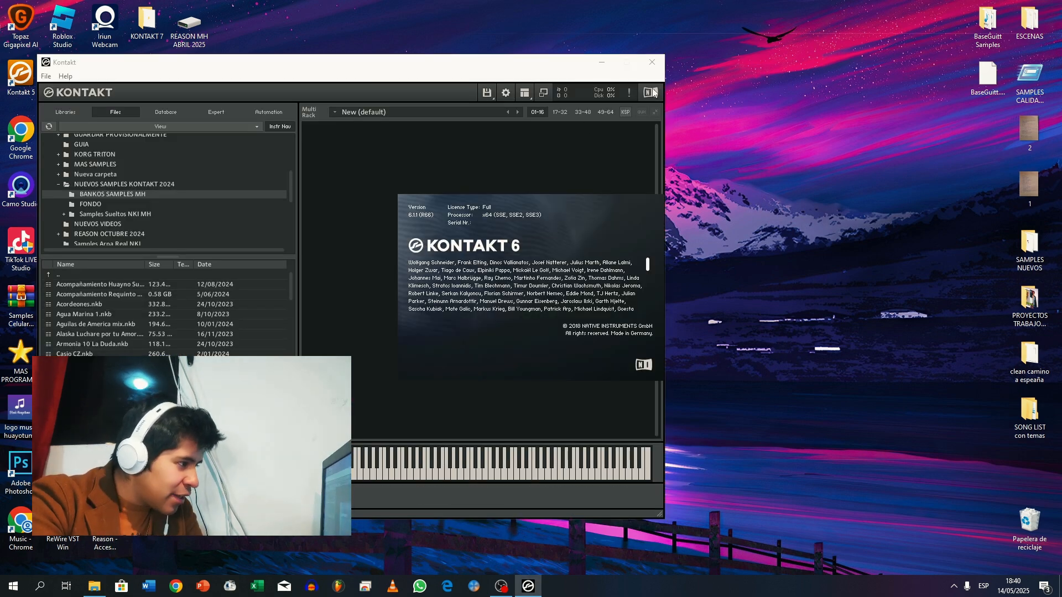
left_click(578, 257)
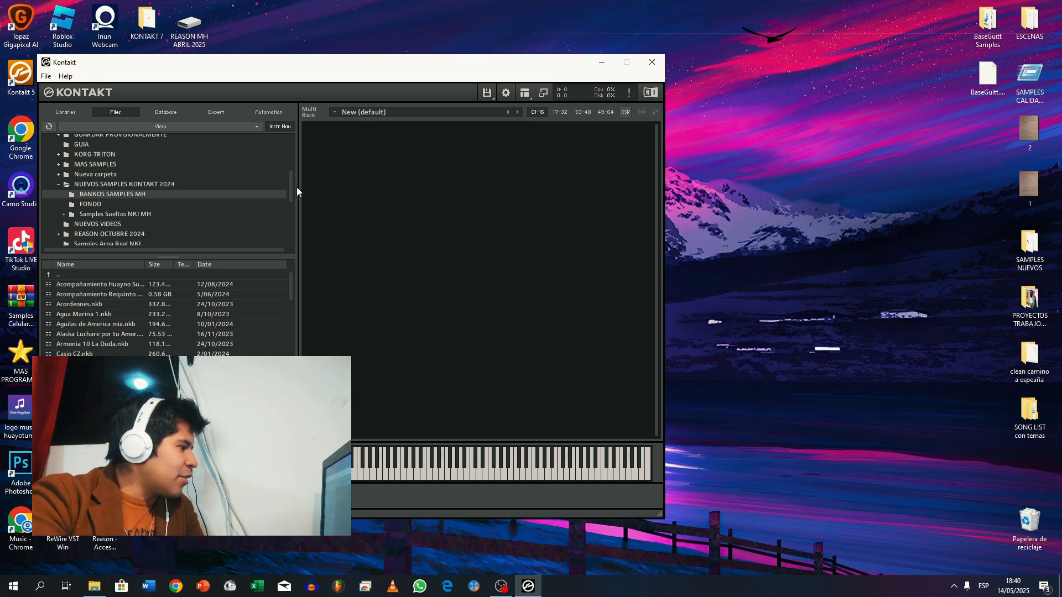
- Load BRAS Ada Chura V5.3.0.nki from the Desktop folder into Kontakt 6, test it, and quit
left_click_drag(294, 185, 294, 158)
left_click(82, 148)
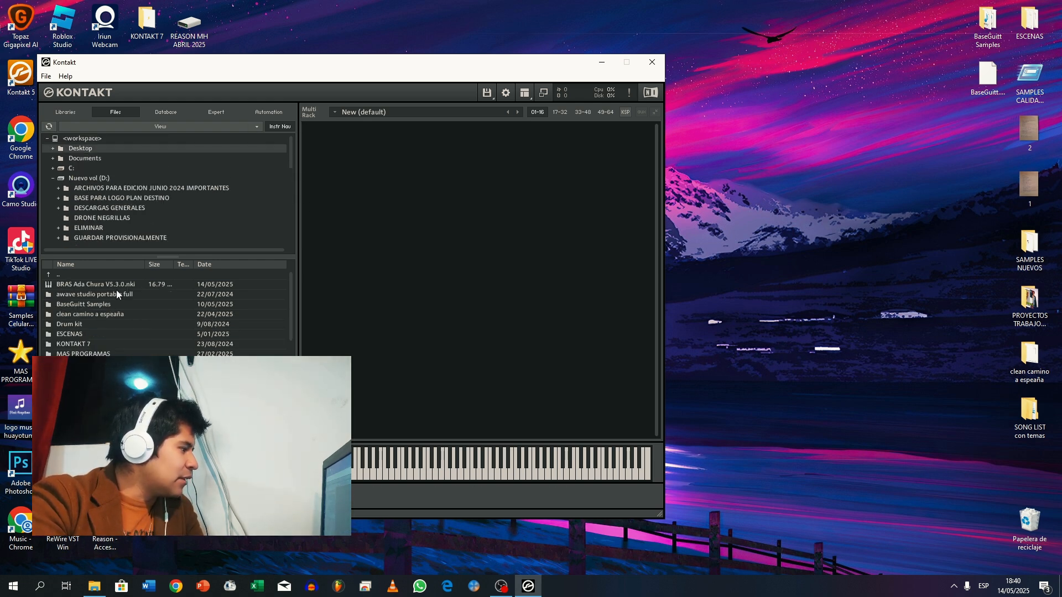
left_click_drag(116, 287, 512, 328)
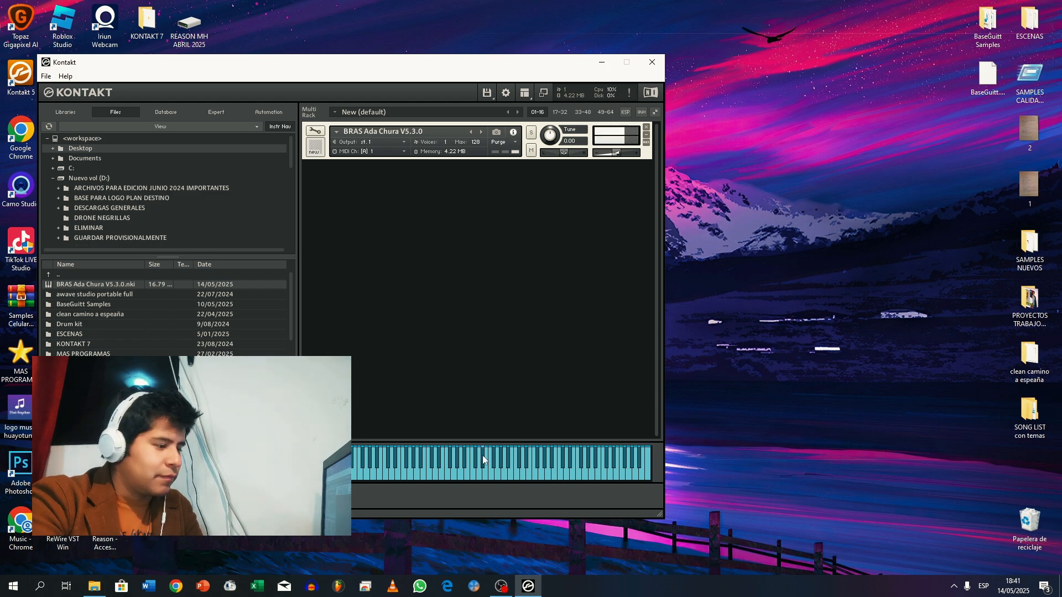
left_click(653, 62)
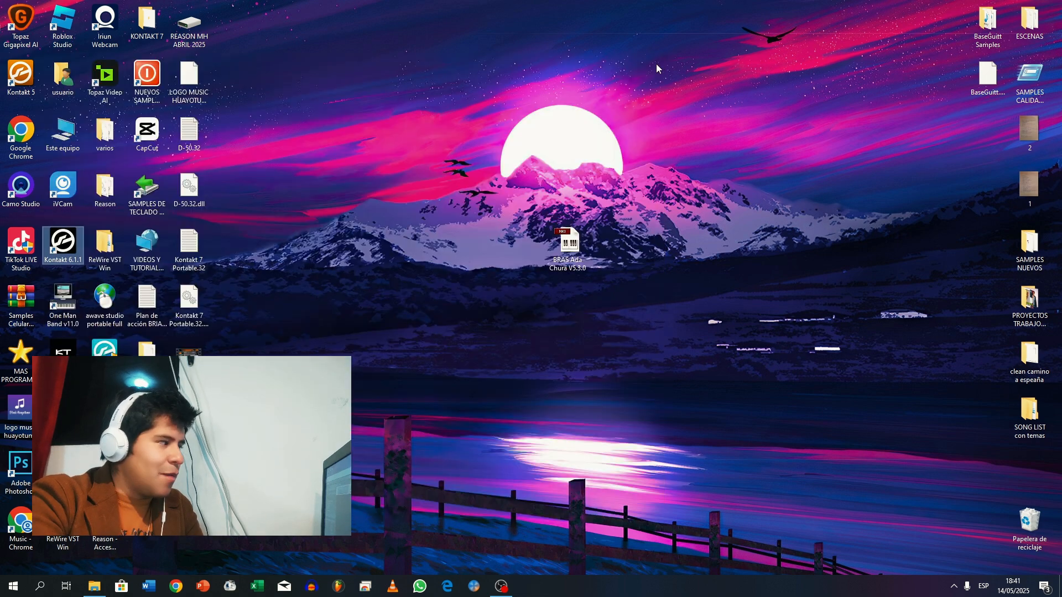
- Open Kontakt 7, load BRAS Ada Chura V5.3.0.nki from the Desktop folder, quit, and reposition the file's desktop icon
left_click(63, 349)
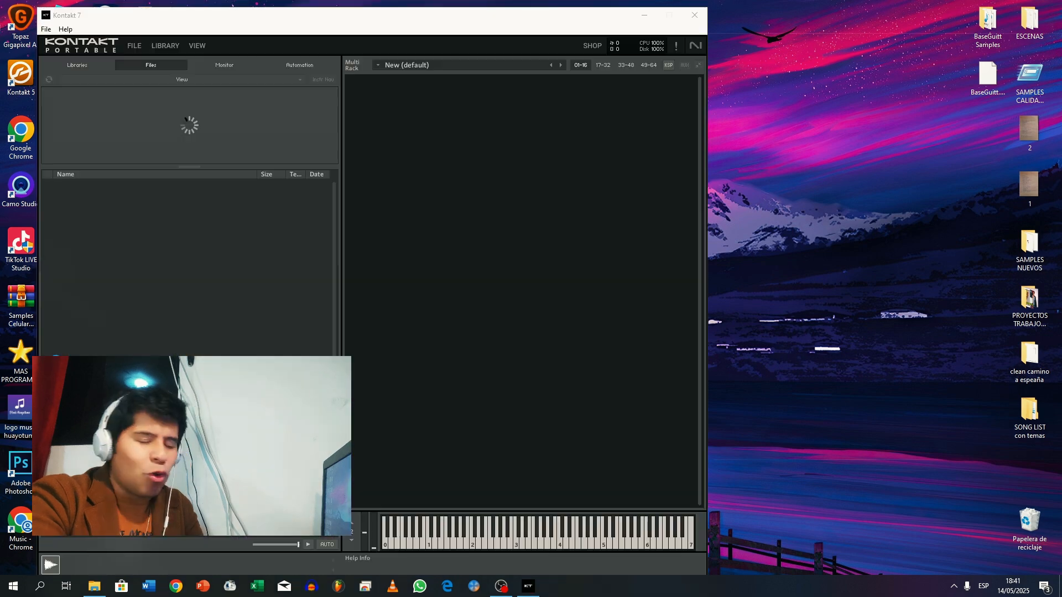
double_click(78, 203)
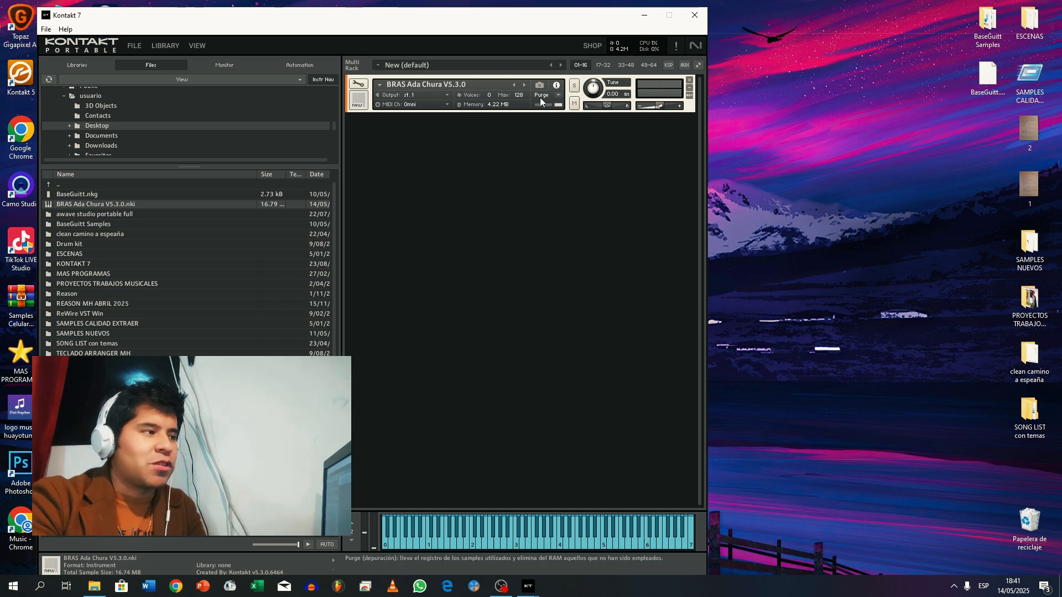
left_click(694, 15)
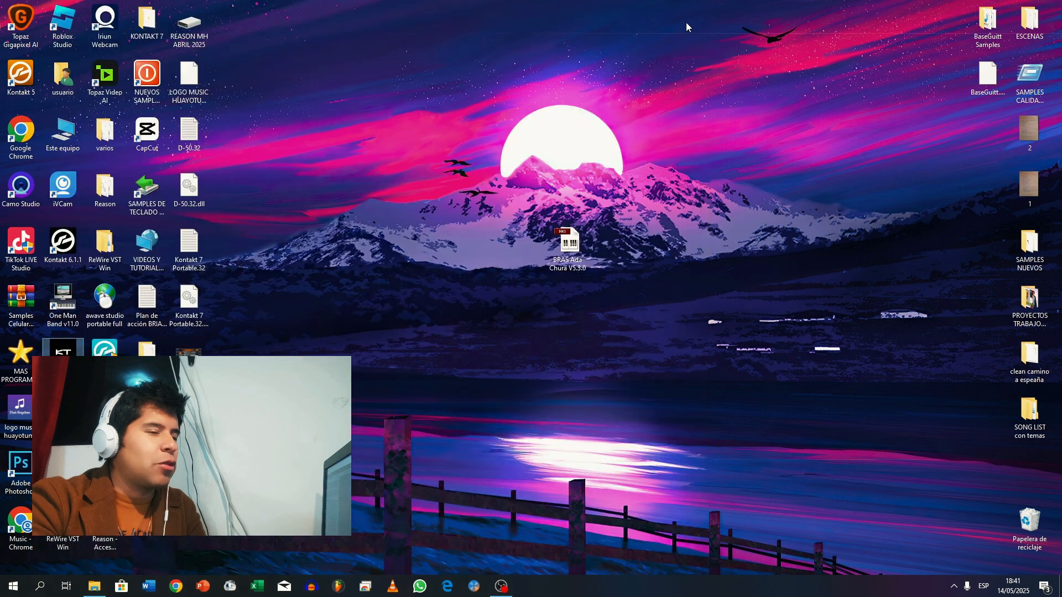
left_click_drag(567, 246, 541, 302)
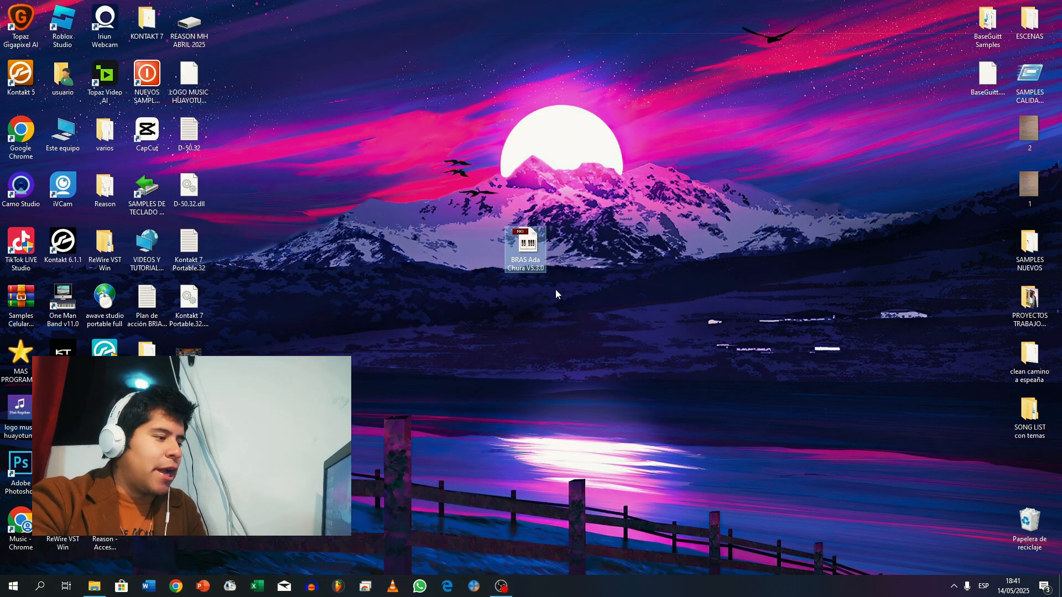